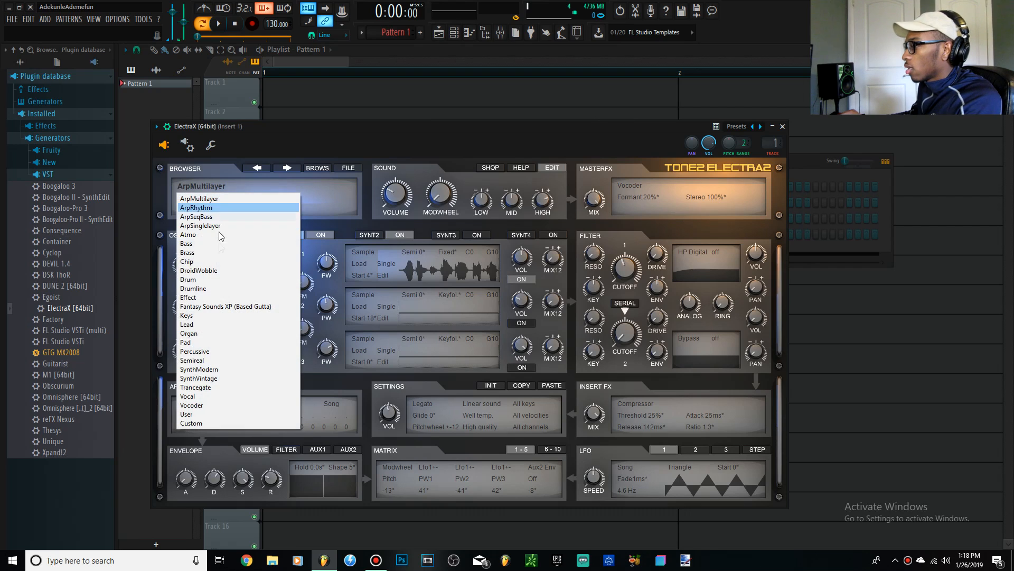
Load the AR - Deep Voice preset from the Fantasy Sounds XP (Based Gutta) bank and bring up the piano roll
left_click(263, 290)
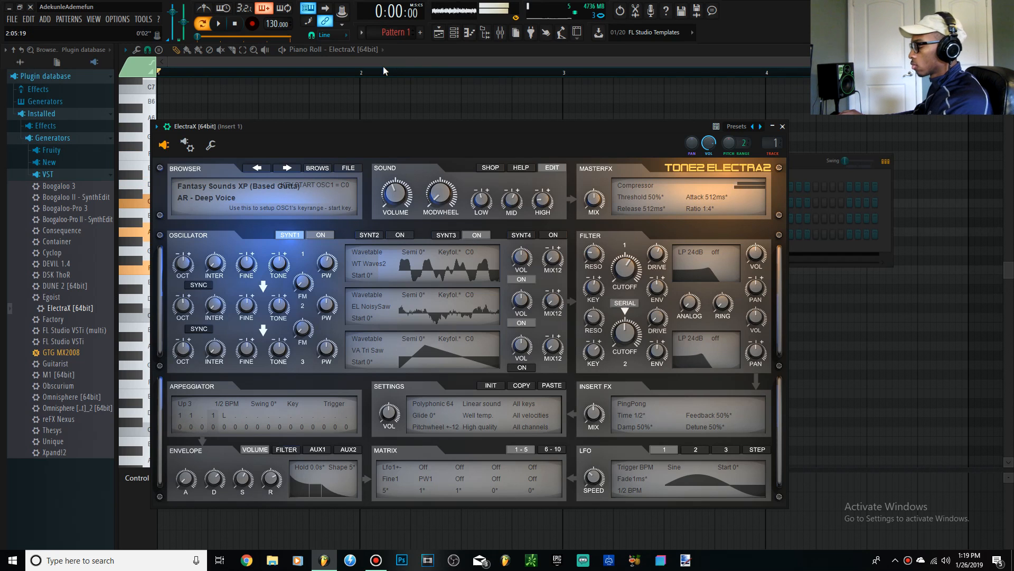
left_click(430, 57)
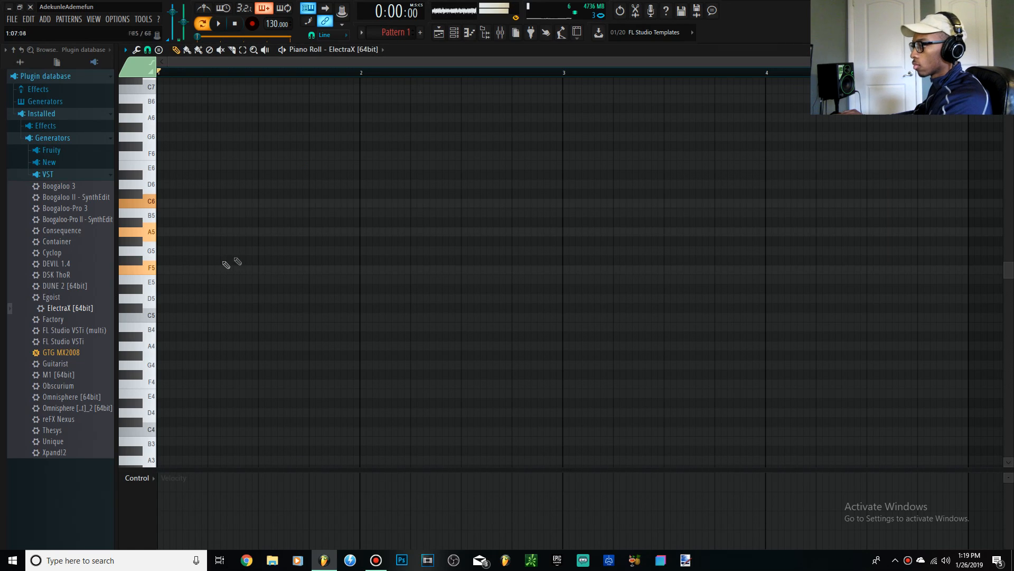
Enter an F5, A5 and C6 chord at the start of bar 1 and an A#5 note on its third beat
left_click(171, 278)
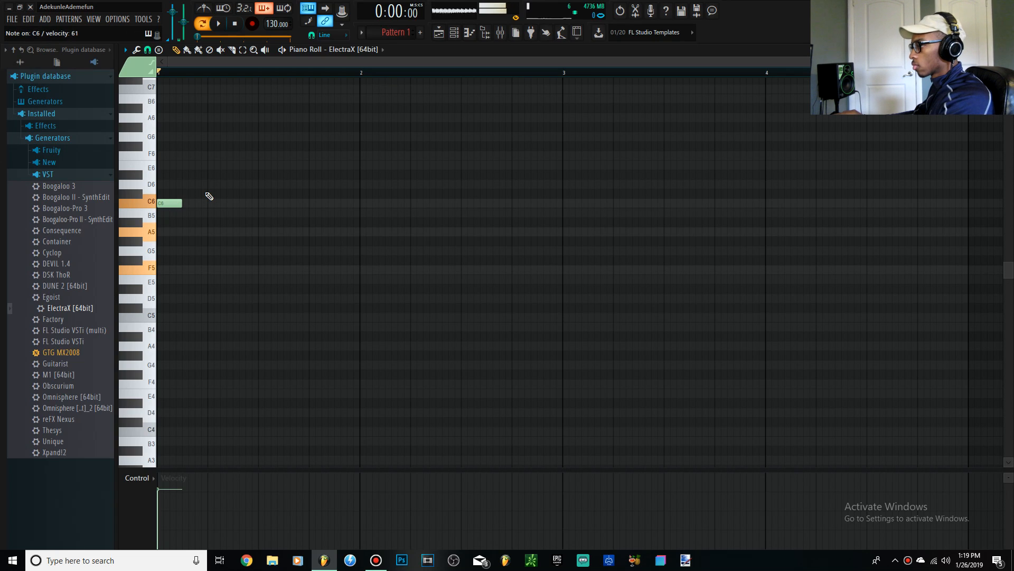
left_click_drag(176, 221, 164, 236)
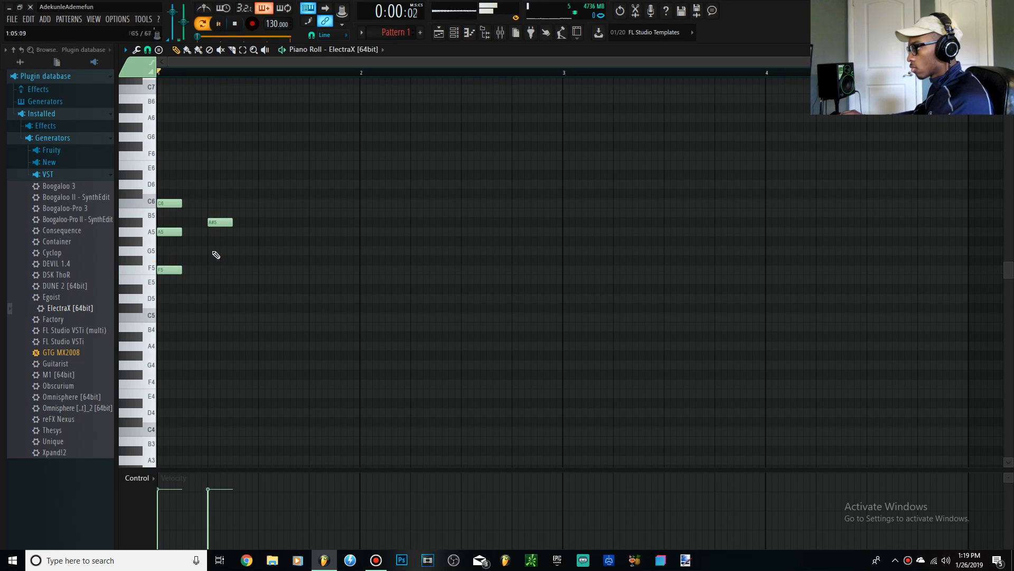
key("space")
left_click_drag(220, 224, 268, 223)
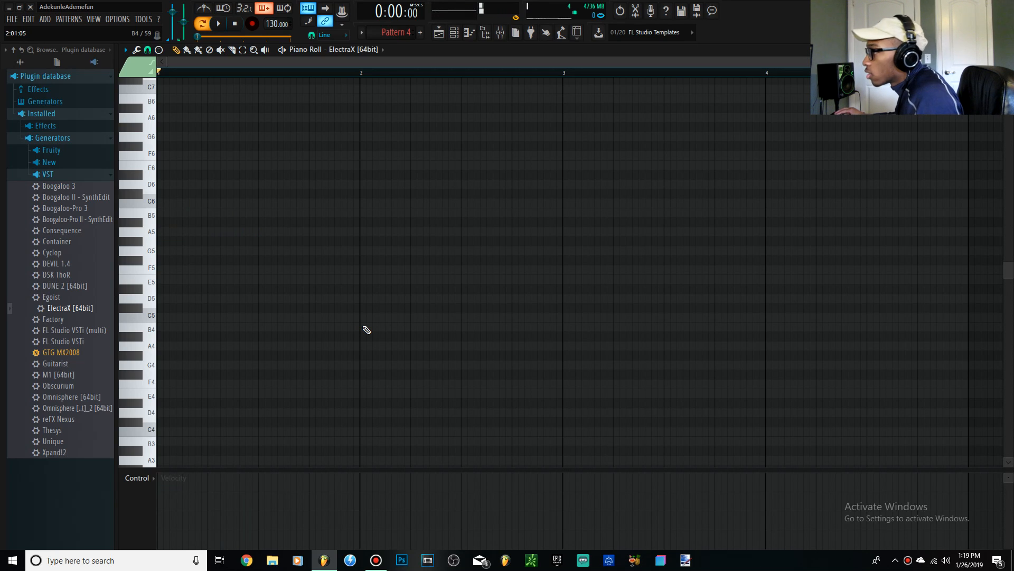
key("space")
key("space")
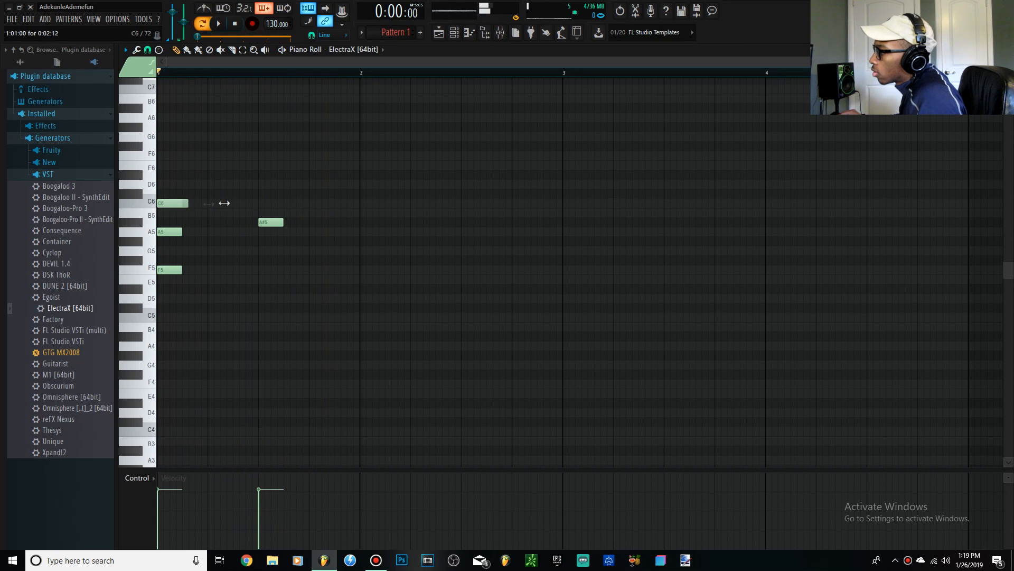
Extend the opening chord's top note to half a bar and transpose all the notes up one octave
key("ctrl+Up")
key("space")
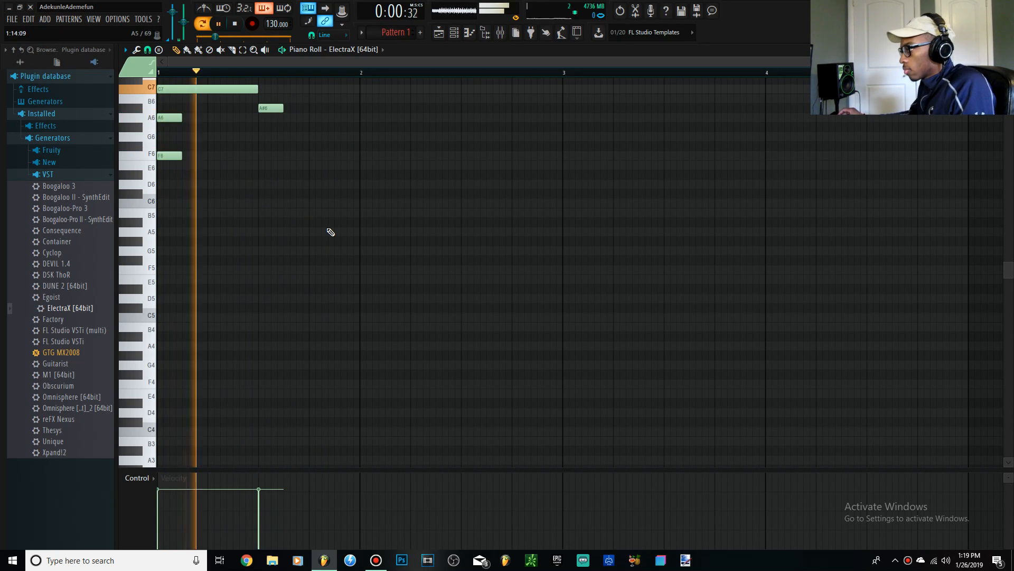
scroll(368, 232, "up", 1)
key("space")
key("space")
Lengthen the A#6 note to the end of bar 1 and add half-bar F7 and D7 notes across bar 2
left_click_drag(283, 136, 362, 93)
left_click(341, 108)
key("space")
key("space")
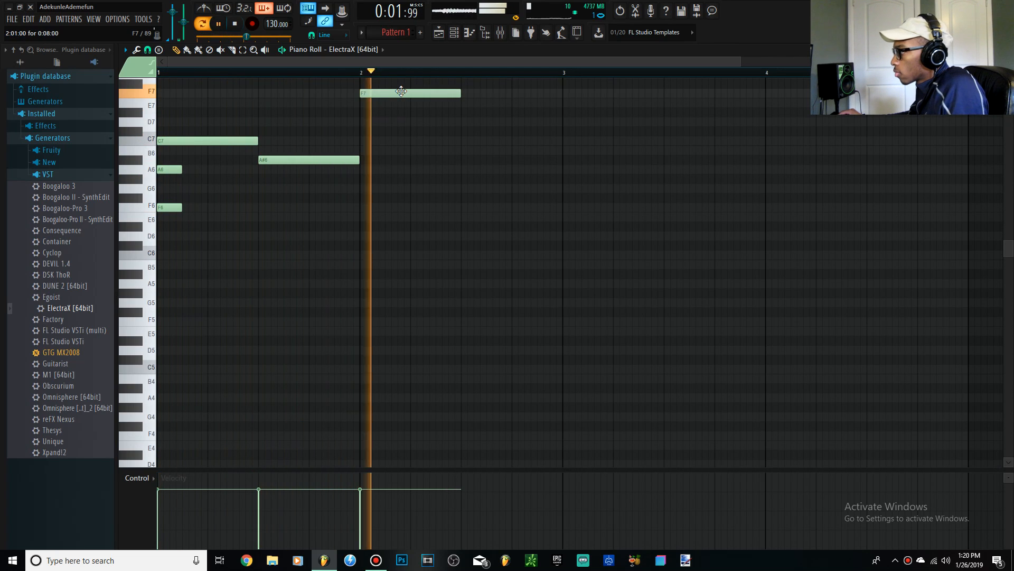
key("space")
left_click_drag(465, 110, 466, 128)
Build the second chord by adding C7 and F6 alongside the A#6 on the third beat of bar 1
left_click_drag(224, 277, 184, 195)
key("space")
left_click(172, 171, "ctrl")
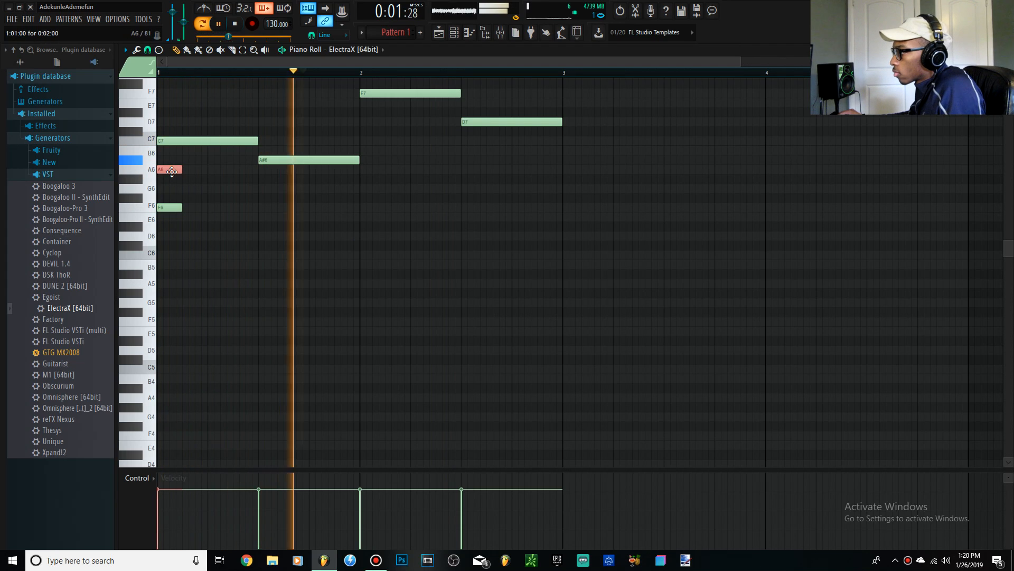
left_click_drag(273, 132, 359, 141)
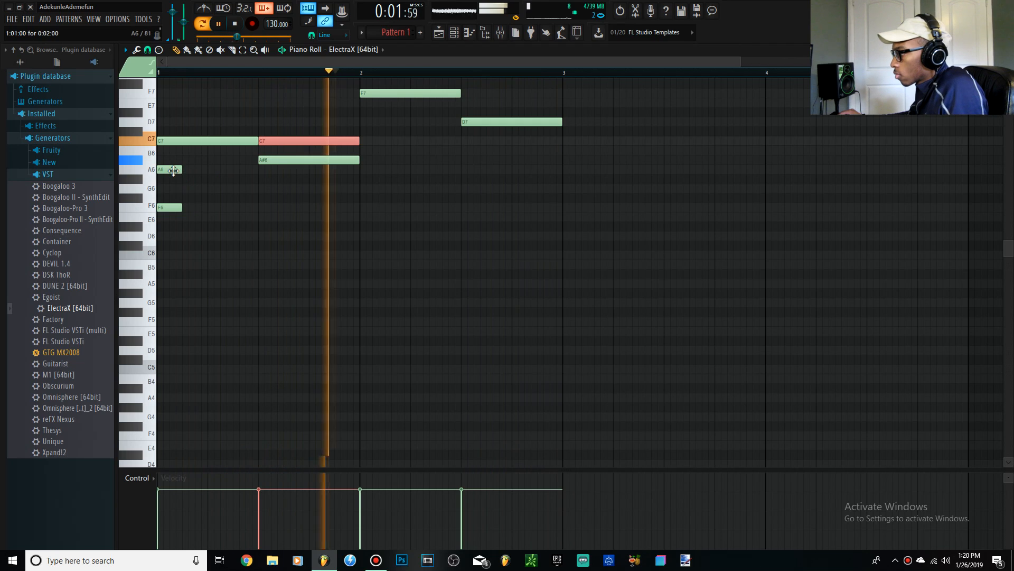
left_click(273, 208)
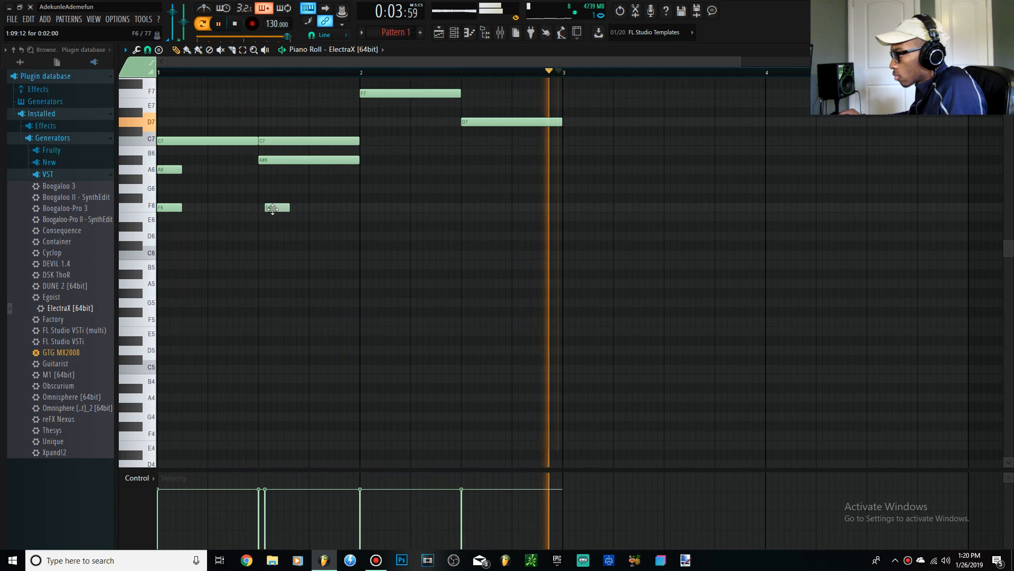
left_click_drag(273, 209, 267, 209)
Lengthen the first chord's A6 and F6 and the second chord's F6 to half a bar each and play the pattern
left_click_drag(241, 249, 255, 167)
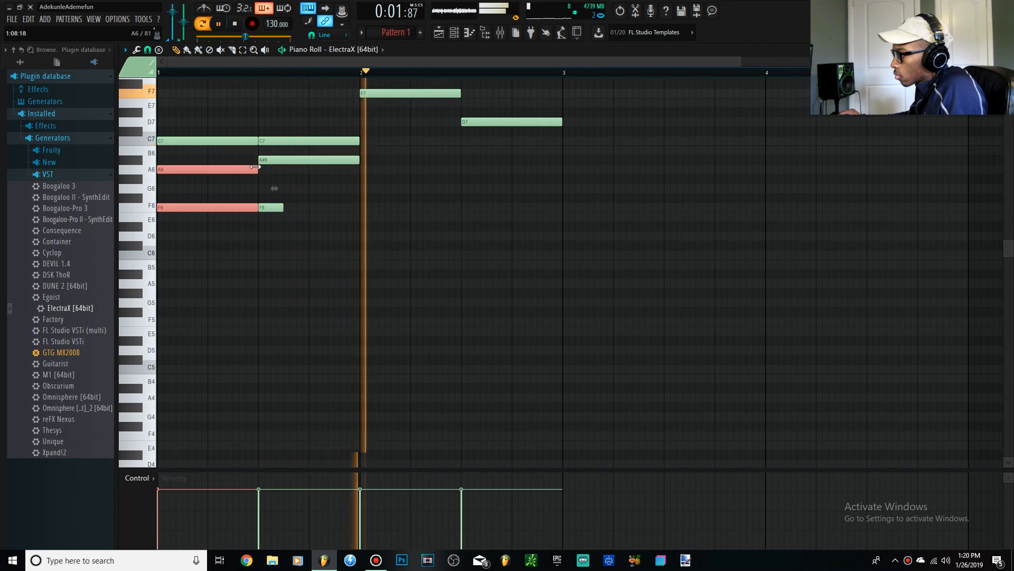
left_click(288, 209)
left_click_drag(263, 207, 361, 208)
key("space")
key("space")
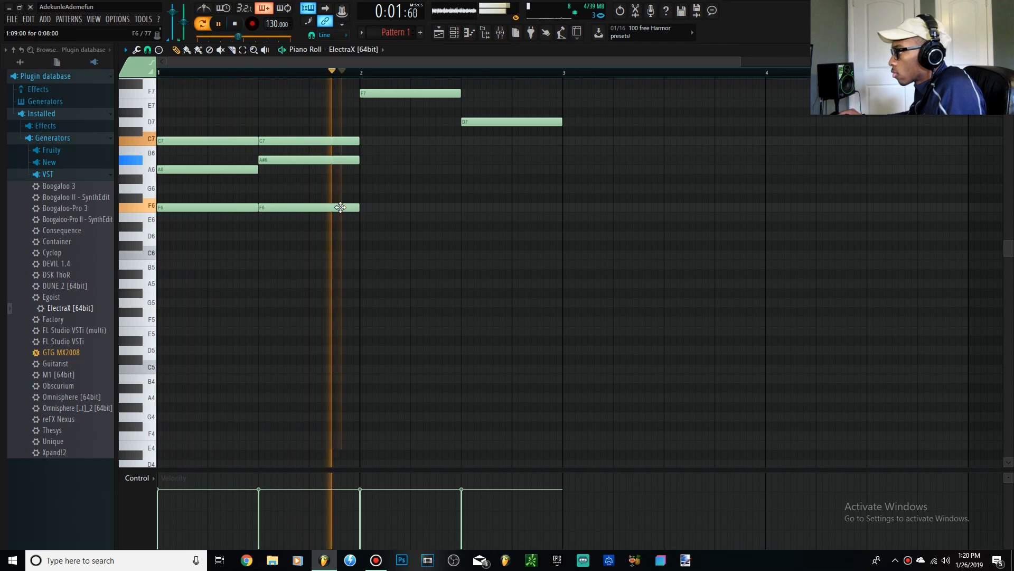
Complete the third chord with half-bar D7 and A#6 notes below the F7 in bar 2 and play the pattern
key("space")
left_click_drag(319, 238, 293, 159)
left_click_drag(292, 159, 394, 114)
left_click(386, 254)
mouse_move(384, 224)
left_mouse_down()
mouse_move(385, 170)
mouse_move(403, 153)
mouse_move(358, 154)
left_mouse_up()
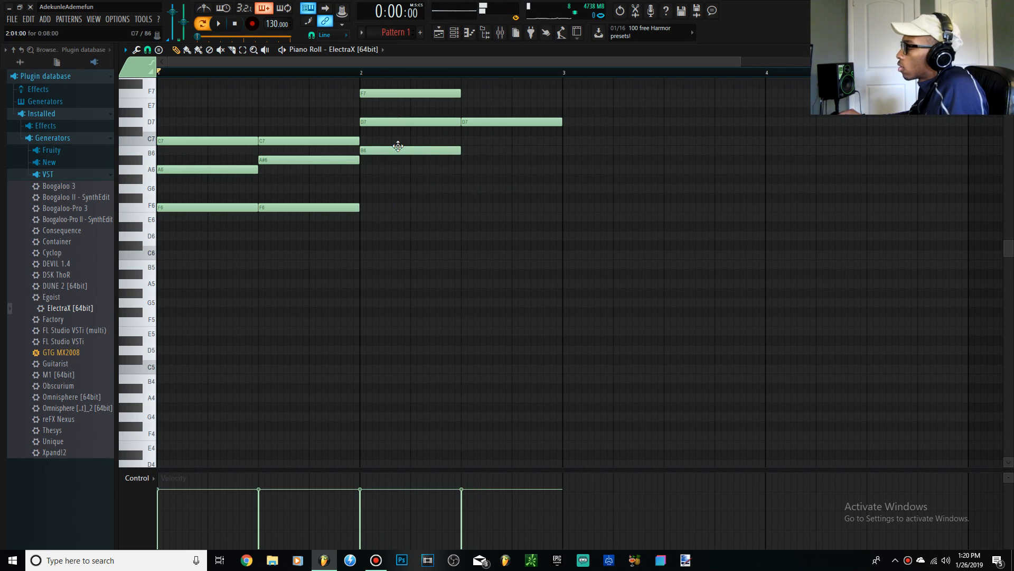
left_click_drag(400, 169, 403, 159)
key("space")
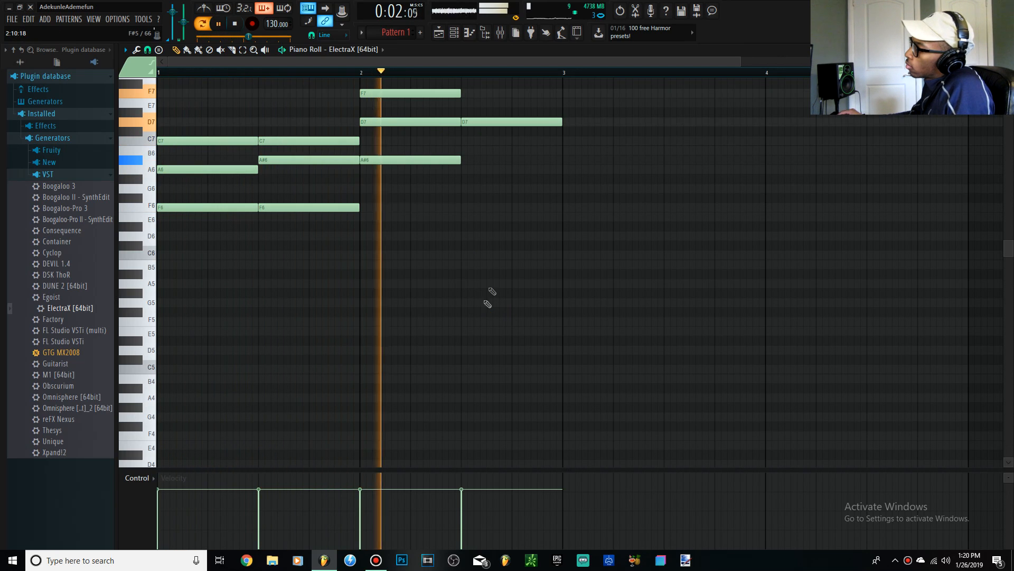
key("space")
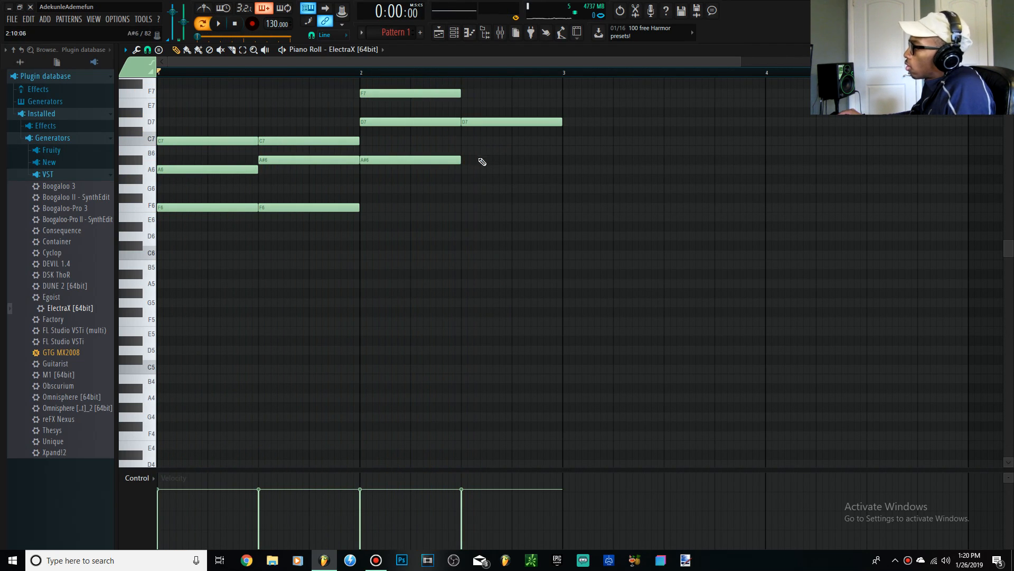
Complete the last chord with half-bar B6 and G6 notes below the second D7 in bar 2 and play the pattern
left_click_drag(454, 154, 462, 156)
left_click_drag(484, 190, 463, 183)
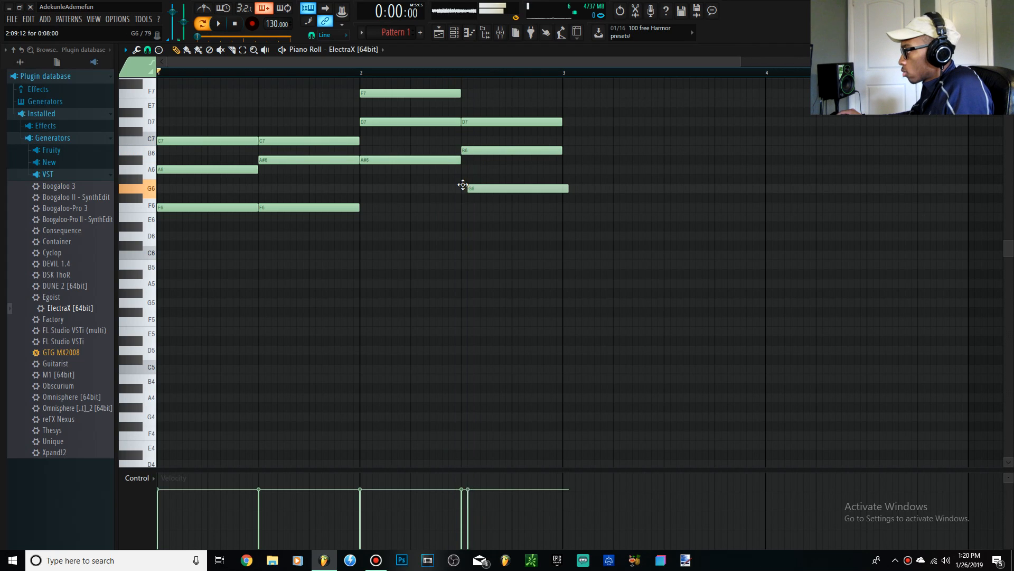
key("space")
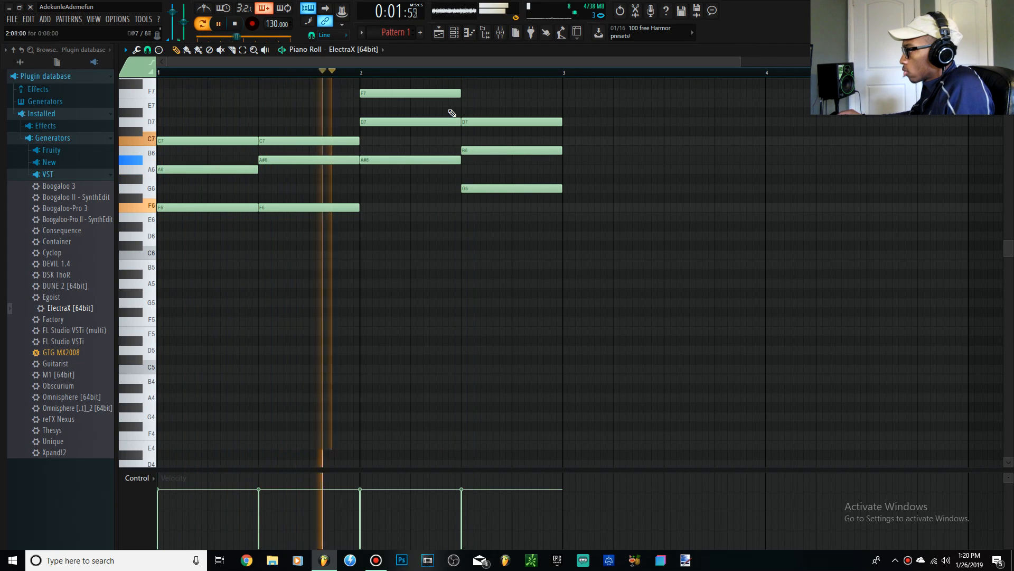
Try the F7 note in bar 2 one octave lower during playback and move it back up
left_click_drag(441, 106, 437, 71)
key("ctrl+Down")
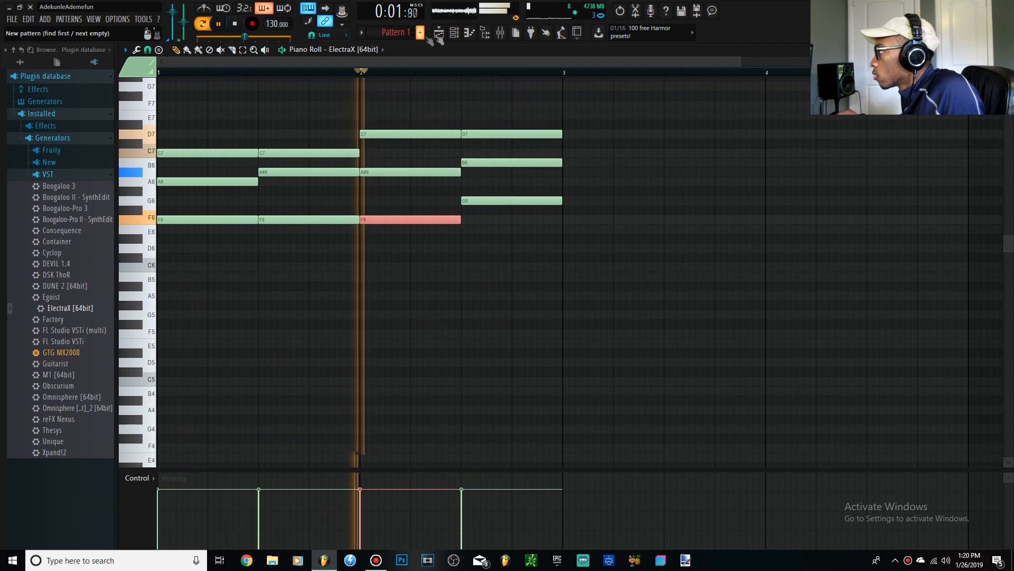
left_click_drag(414, 214, 415, 213)
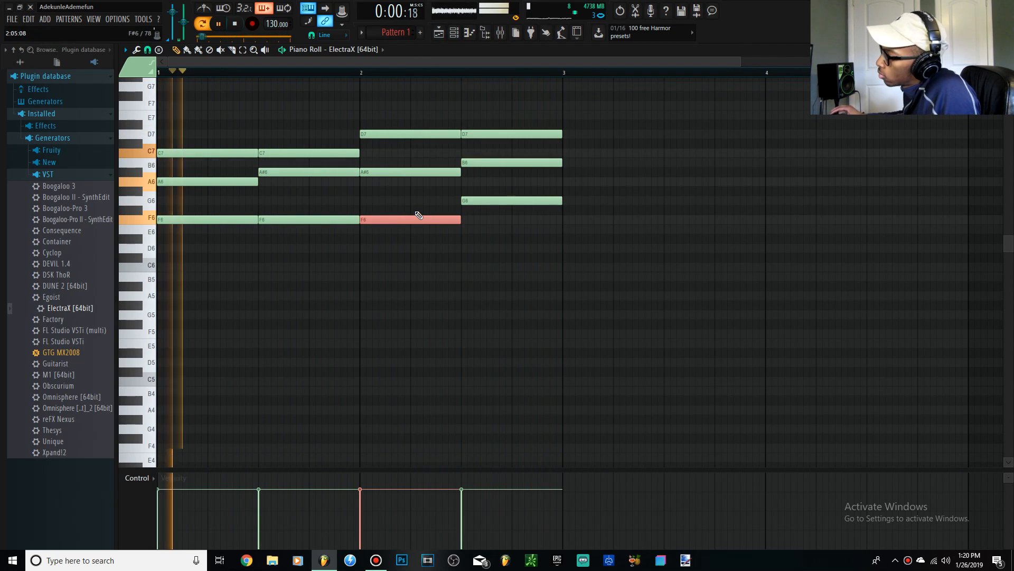
key("ctrl+Up")
key("space")
Open the ElectraX instrument from the channel rack and audition the chords with Synt1 toggled on and off
left_click(457, 37)
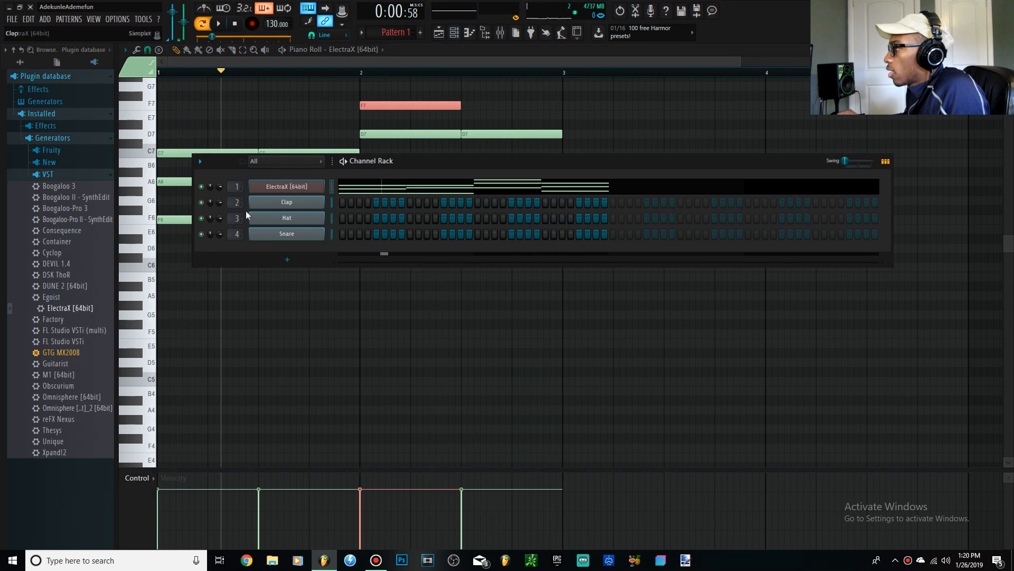
left_click(303, 186)
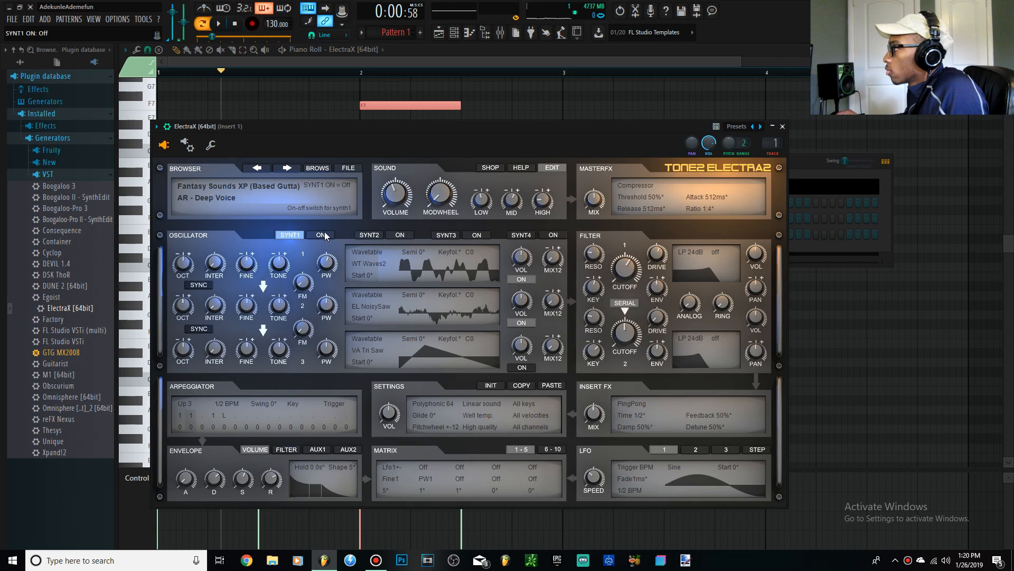
left_click(216, 32)
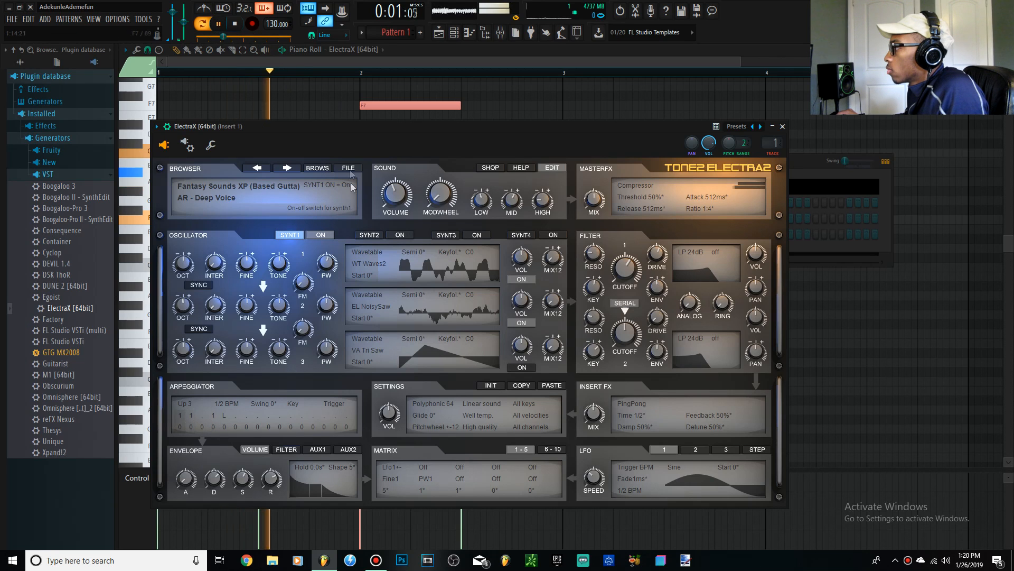
left_click(333, 234)
left_click(238, 24)
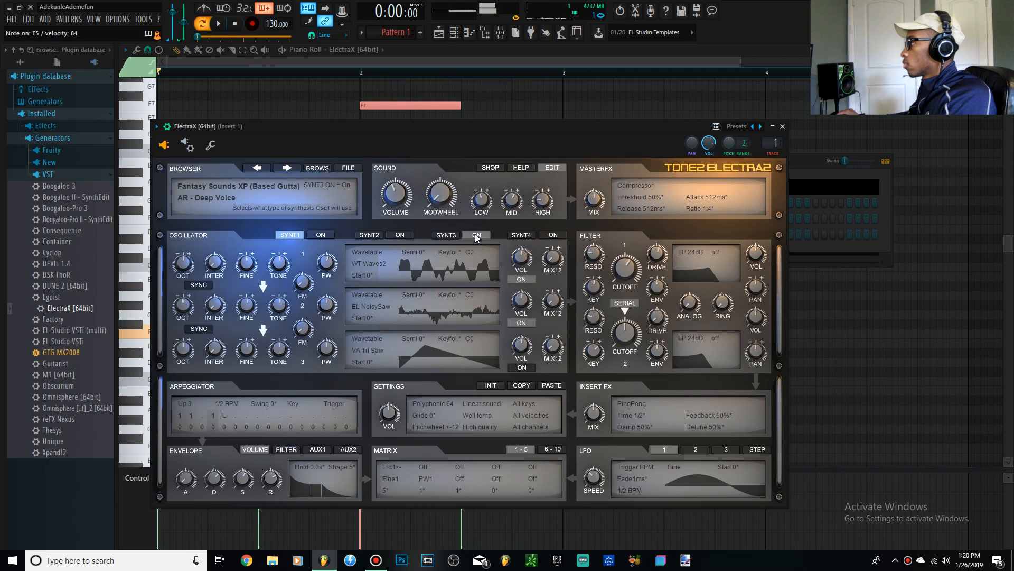
Step forward through the Fantasy Sounds XP patches to AR - SpaceArp
left_click(288, 168)
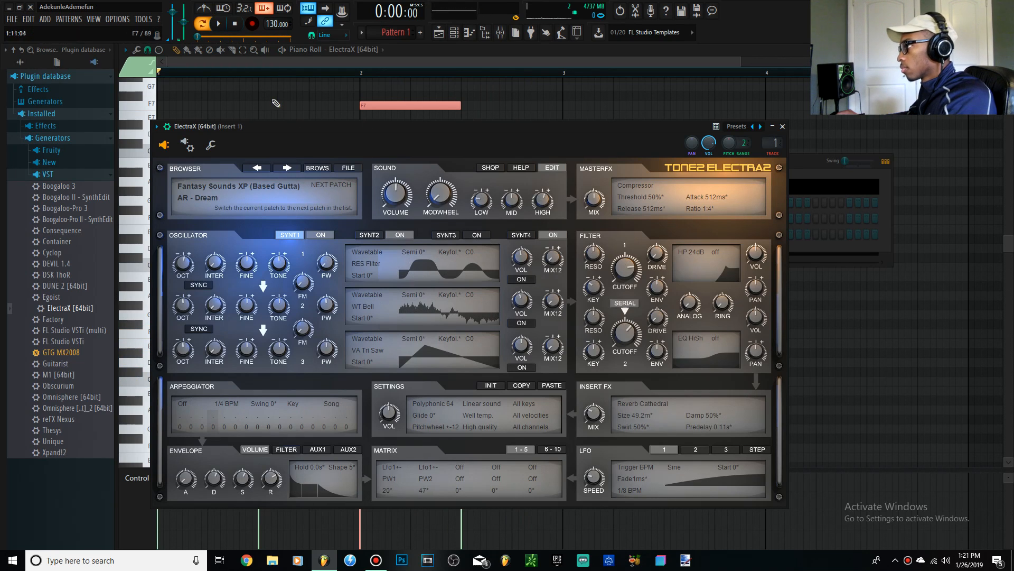
left_click(287, 168)
left_click(289, 168)
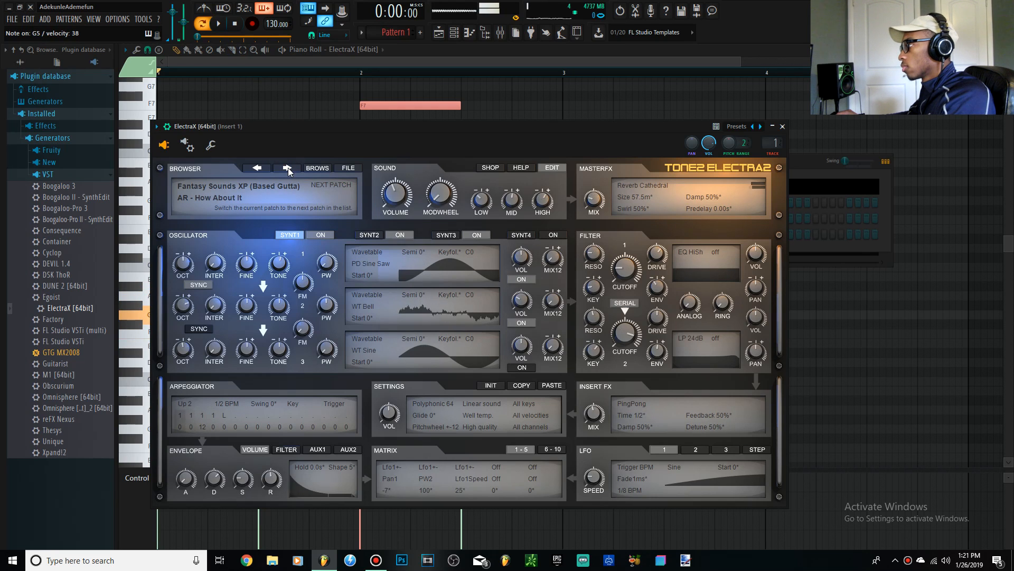
left_click(288, 168)
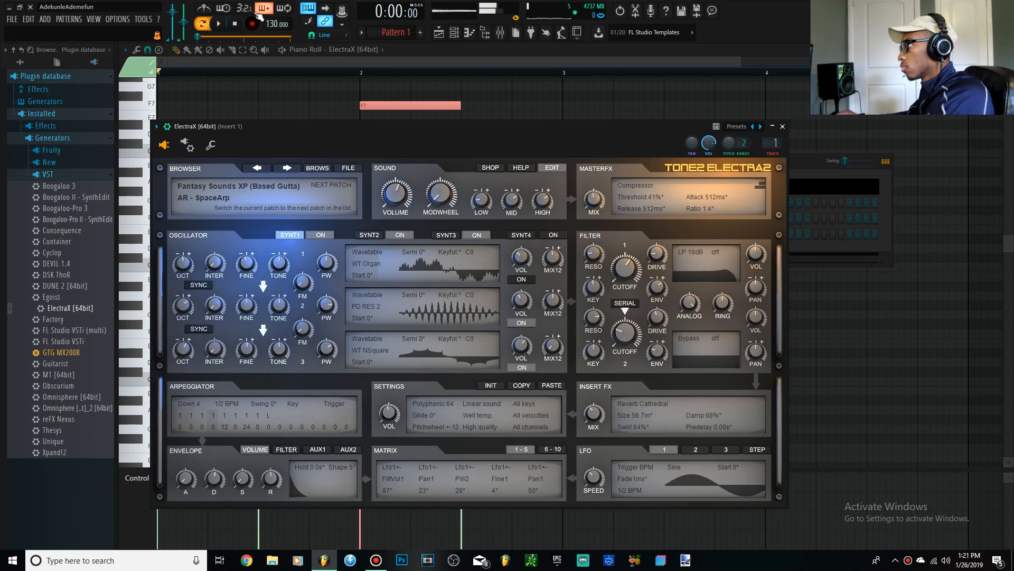
Play the pattern and switch off Synt1 and Synt2 of the SpaceArp patch, keeping Synt3 on
left_click(220, 24)
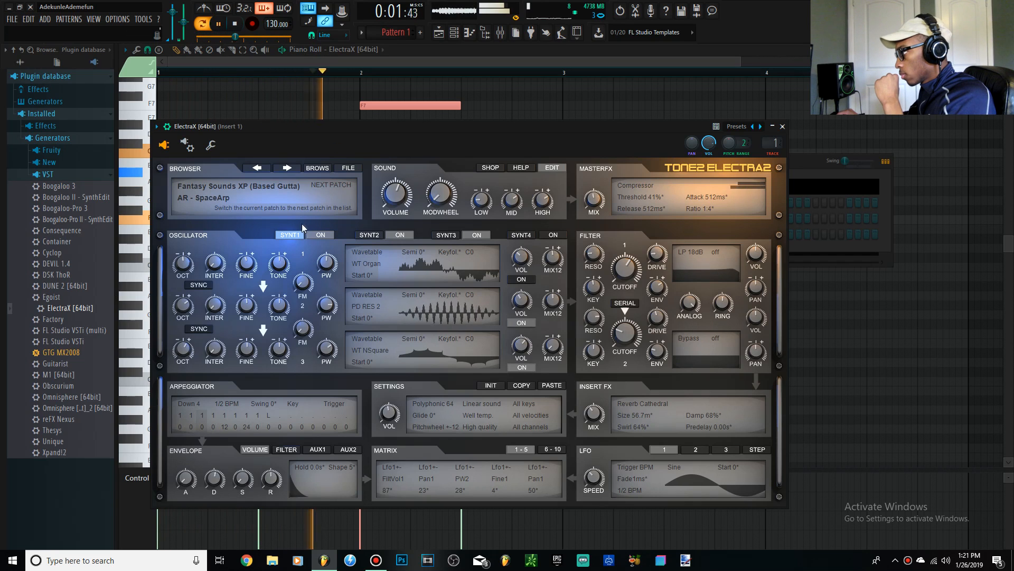
left_click(321, 235)
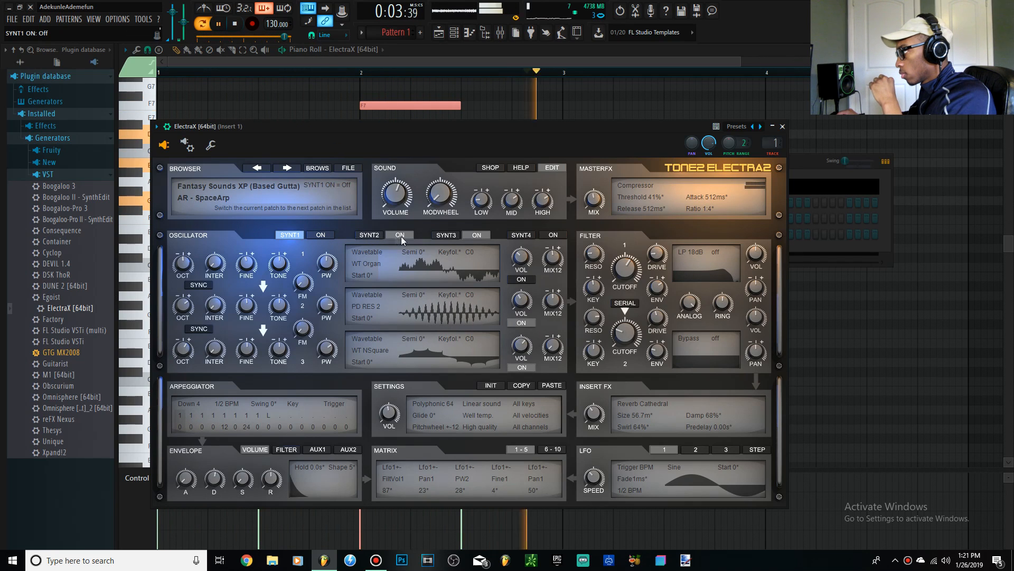
left_click(465, 236)
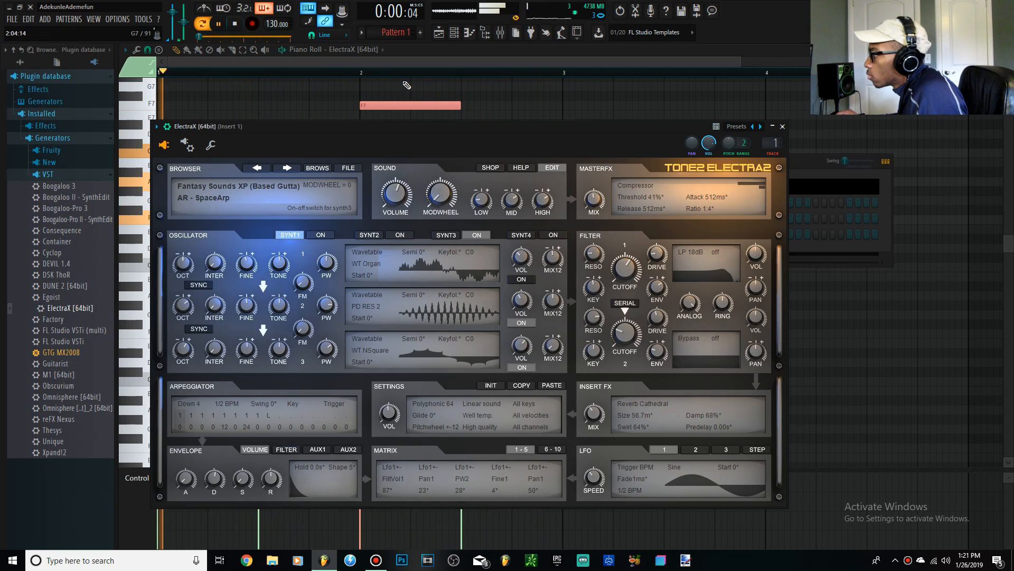
Return to the piano roll, stop playback and delete all the chord notes
left_click(405, 63)
key("space")
left_click_drag(642, 269, 127, 108)
key("Delete")
Enter consecutive half-bar notes A6, D7, E7 and B6 across bars 1 and 2 and play the pattern
left_click(160, 206)
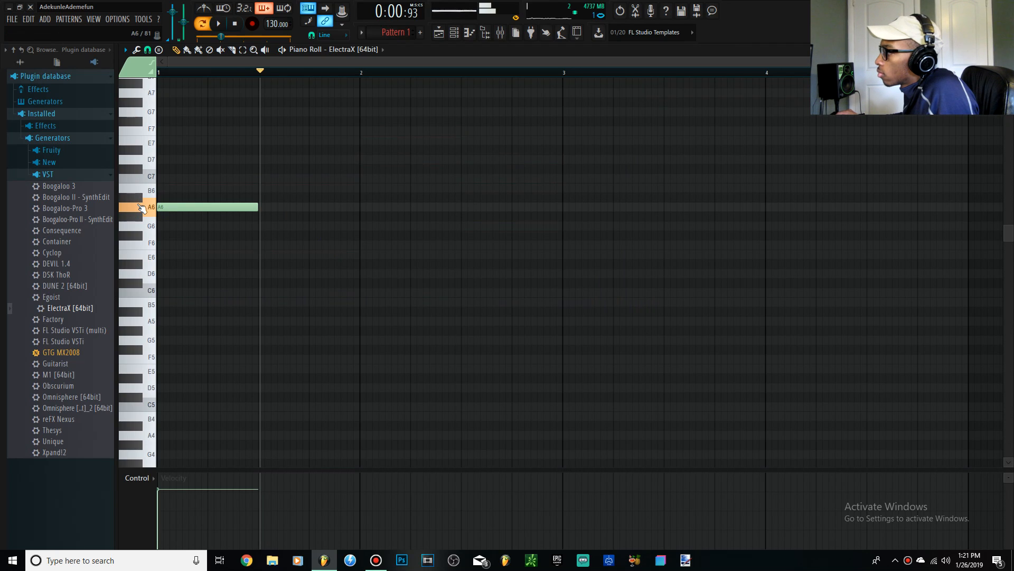
left_click(260, 160)
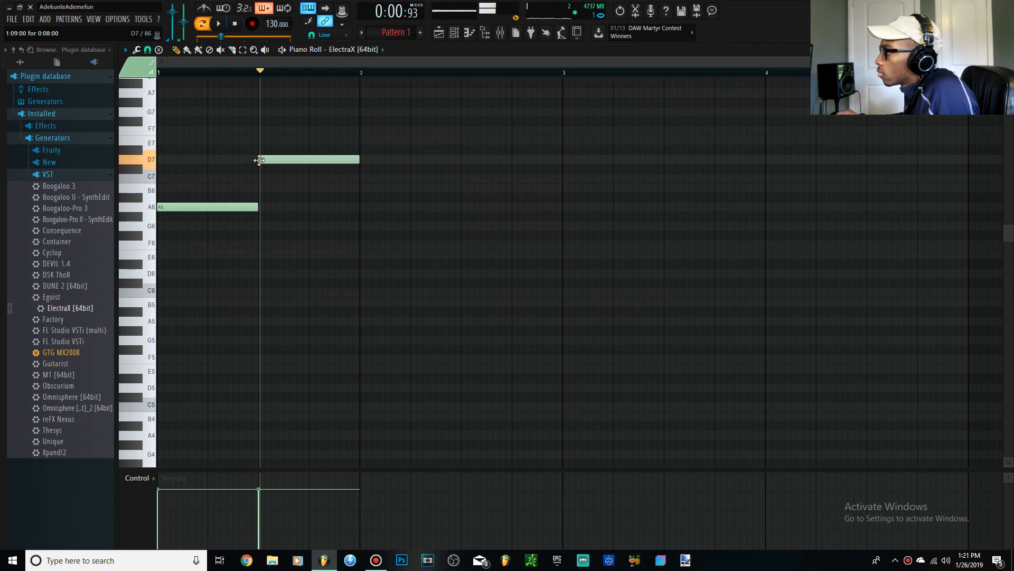
left_click(363, 140)
left_click(462, 188)
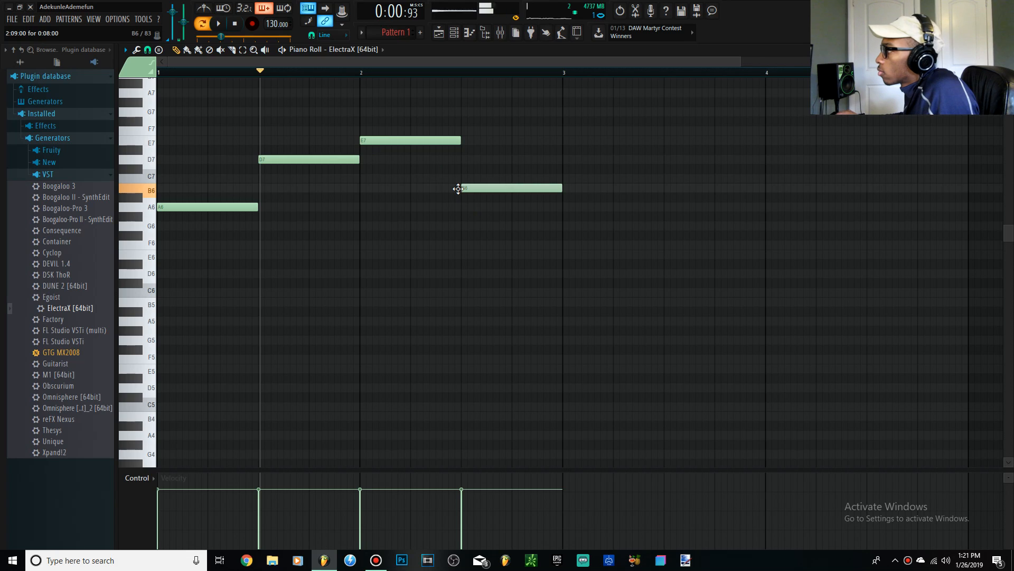
key("space")
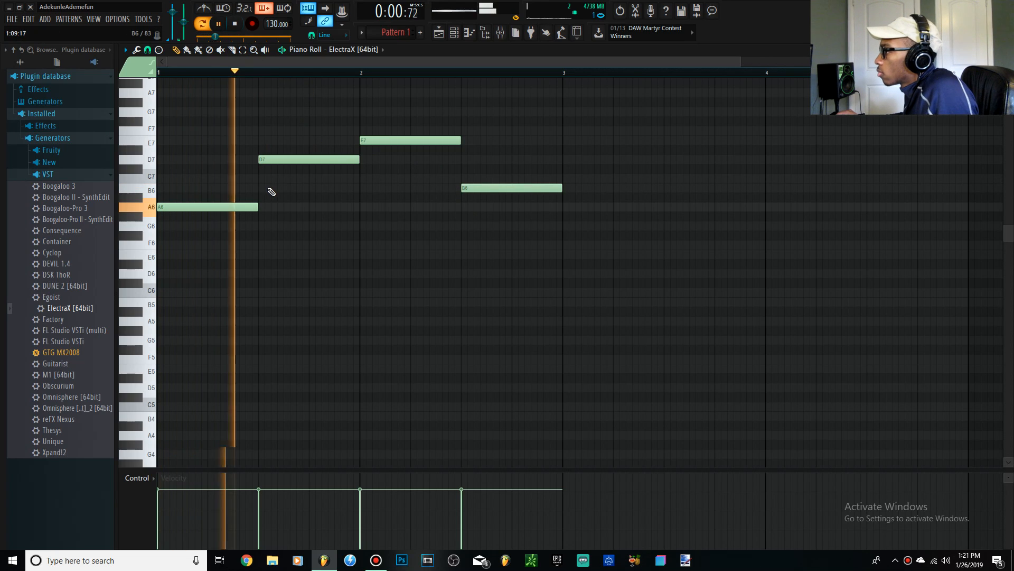
Try lower harmony notes beneath the melody, starting with a half-bar F#6 under the opening A6, and play the pattern
left_click(161, 245)
left_click_drag(128, 248, 125, 230)
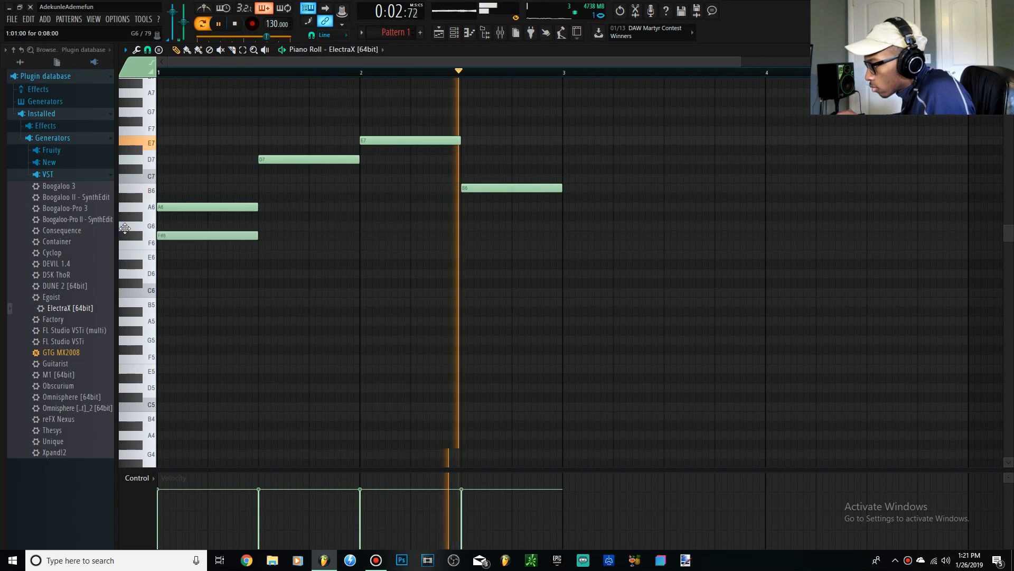
left_click_drag(163, 274, 132, 260)
left_click_drag(261, 306, 305, 186)
key("space")
left_click_drag(206, 287, 182, 255)
left_click(187, 254, "ctrl")
key("space")
key("space")
scroll(581, 327, "up", 2)
Delete all the notes and enter a short rising figure A6, E7, A7 at the start of bar 1, playing it back
key("ctrl+a")
key("Delete")
key("space")
key("space")
left_click_drag(203, 214, 187, 187)
key("space")
key("space")
left_click_drag(211, 141, 210, 140)
key("space")
key("space")
key("space")
Add an E6 beneath the opening figure, stretch it to half a bar and play the pattern
left_click(165, 301)
key("space")
key("space")
left_click_drag(181, 301, 259, 300)
key("space")
key("space")
key("space")
Lower the phrase by an octave and try following notes, settling on a half-bar G6 in the second half of bar 1
left_click_drag(268, 130, 268, 206)
key("ctrl+Down")
key("space")
right_click(275, 320)
left_click(263, 349)
right_click(264, 349)
left_click(263, 273)
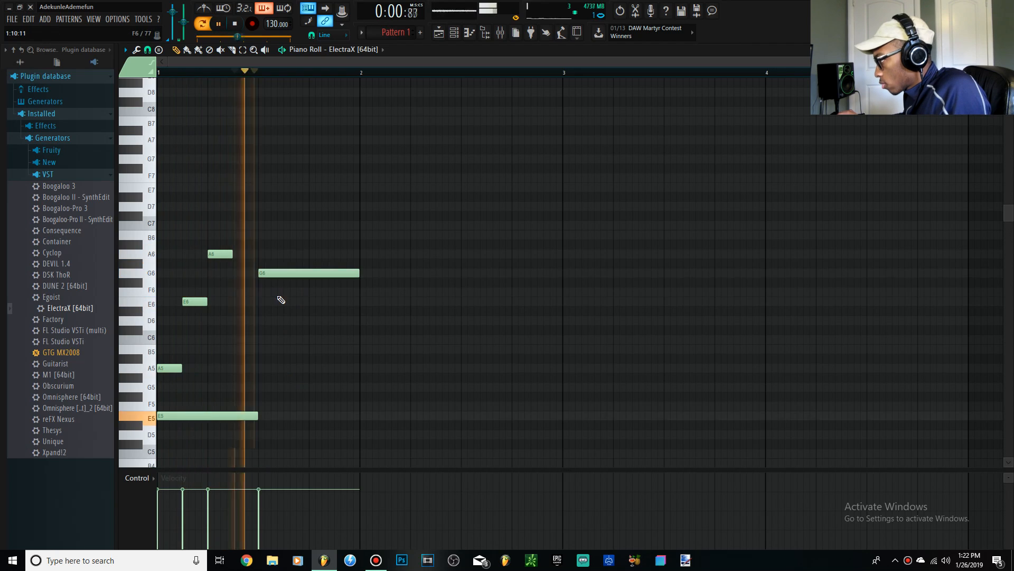
Shorten the G6 to a quarter bar and follow it with a quarter-bar E6 ending at bar 2
left_click(313, 301)
key("space")
key("space")
left_click_drag(358, 272, 307, 271)
key("space")
key("space")
left_click_drag(408, 301, 359, 301)
key("space")
Try a low note under the second half of bar 1 and remove the sustained low notes, including the E5
left_click_drag(255, 397, 359, 406)
key("space")
right_click(338, 407)
right_click(246, 415)
Duplicate the bar 1 phrase into bar 2 and play the pattern
key("ctrl+a")
left_click(444, 406)
right_click(443, 405)
left_click_drag(487, 72, 158, 72)
left_click_drag(173, 368, 391, 360)
key("space")
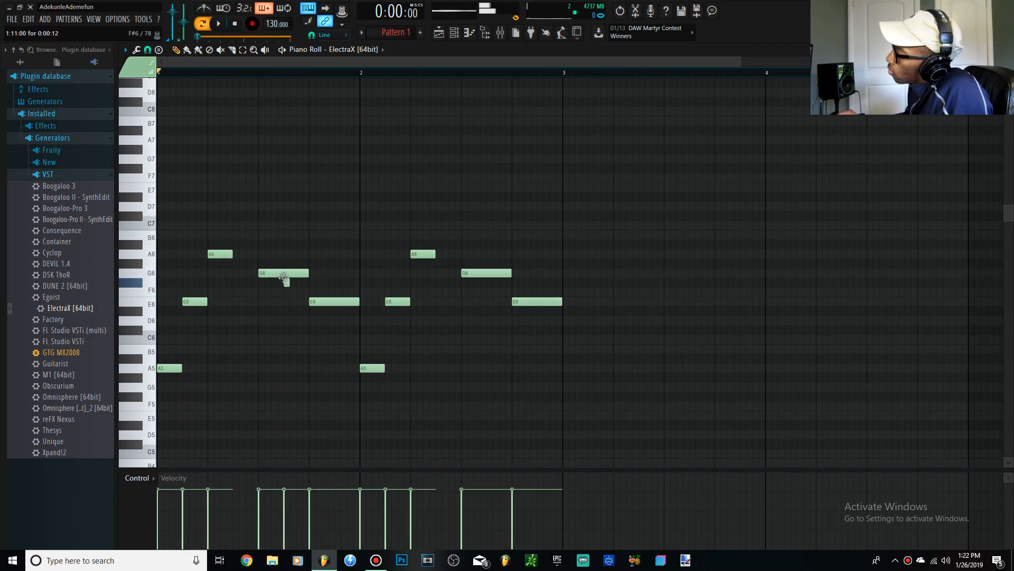
Place an extra note in the second half of bar 1, delete that bar's closing E6 and play the pattern
left_click_drag(280, 225, 287, 225)
key("space")
right_click(333, 301)
key("space")
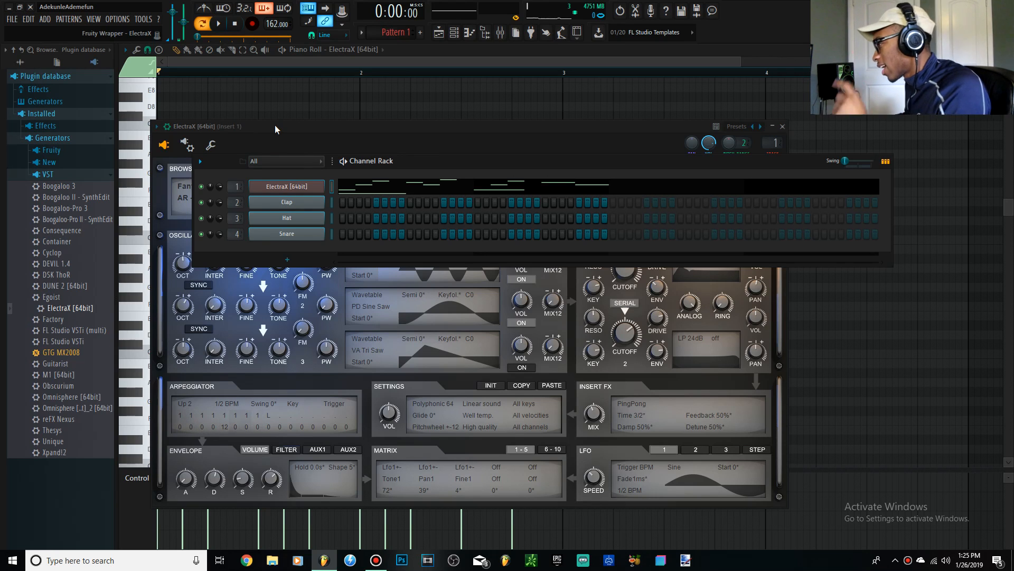
Clone the ElectraX [64bit] channel and play the pattern
right_click(323, 184)
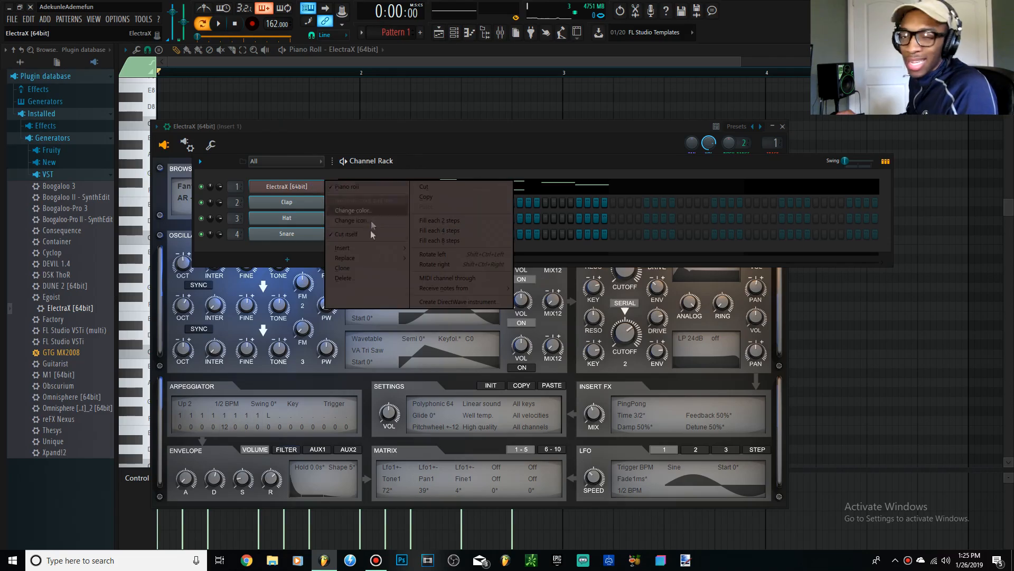
left_click(355, 271)
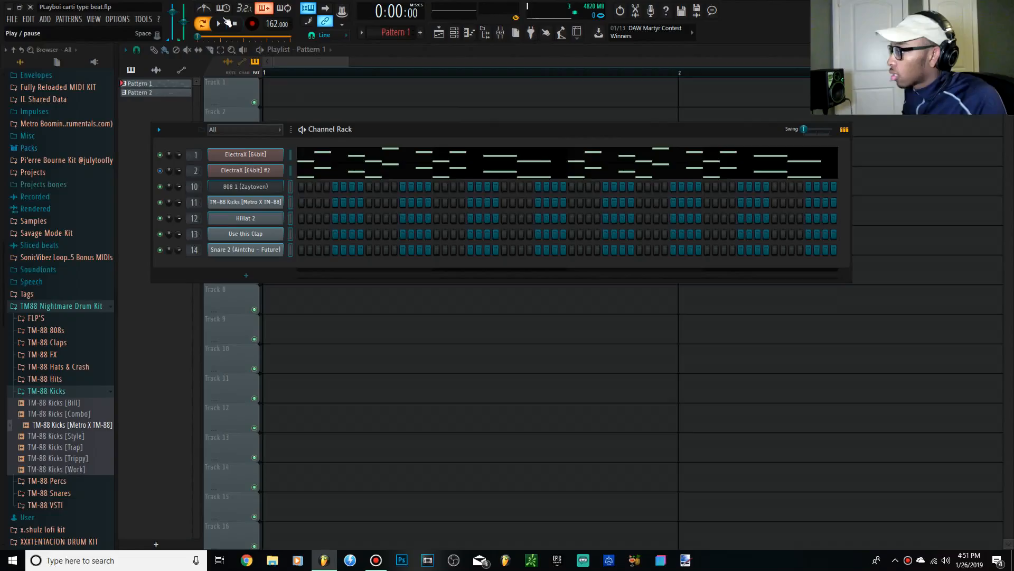
left_click(226, 22)
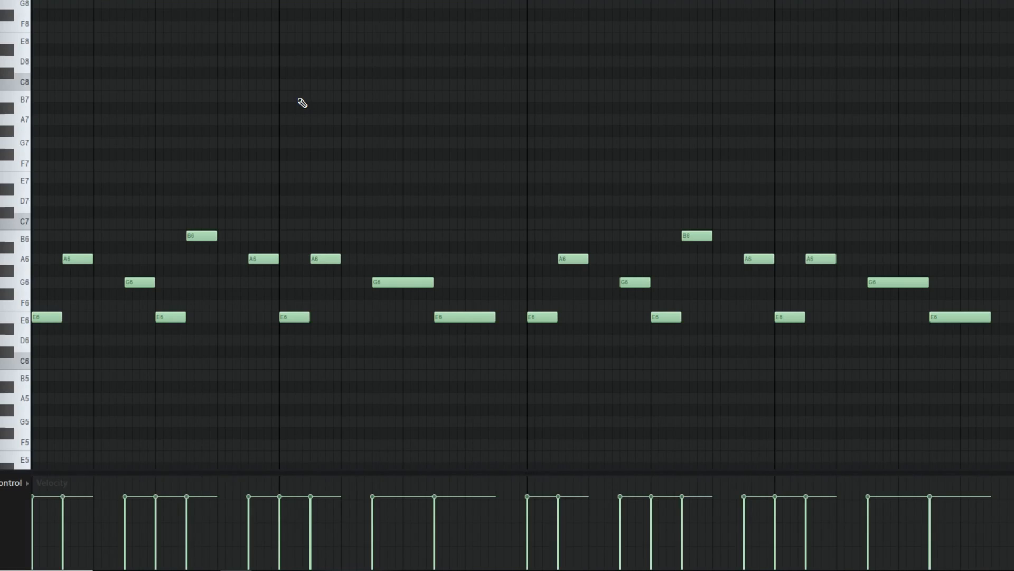
Examine the melody notes and the effect slots on mixer insert 1, and bring up the channel rack
scroll(606, 207, "down", 2)
left_click_drag(778, 391, 222, 196)
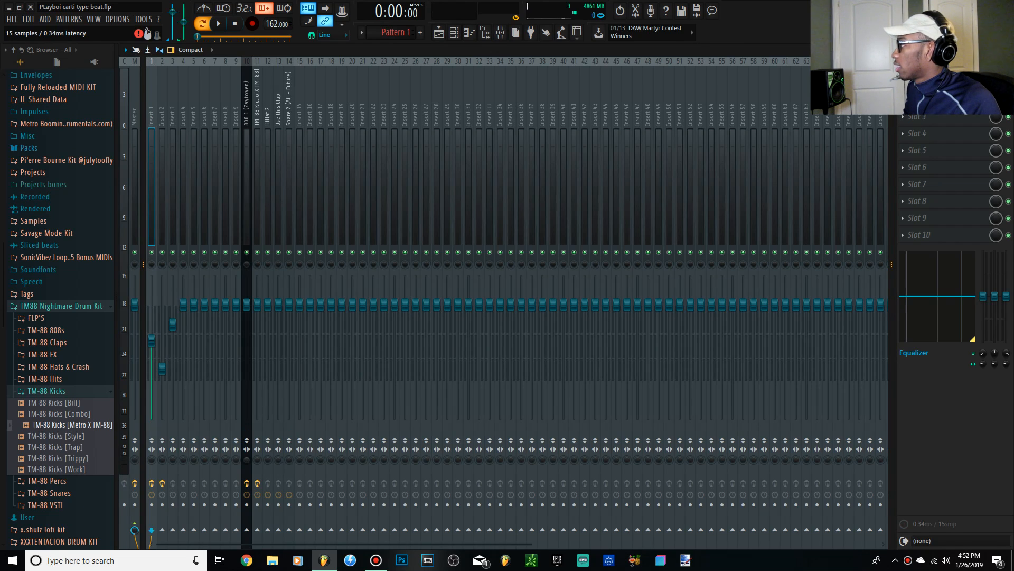
left_click(930, 83)
left_click(925, 99)
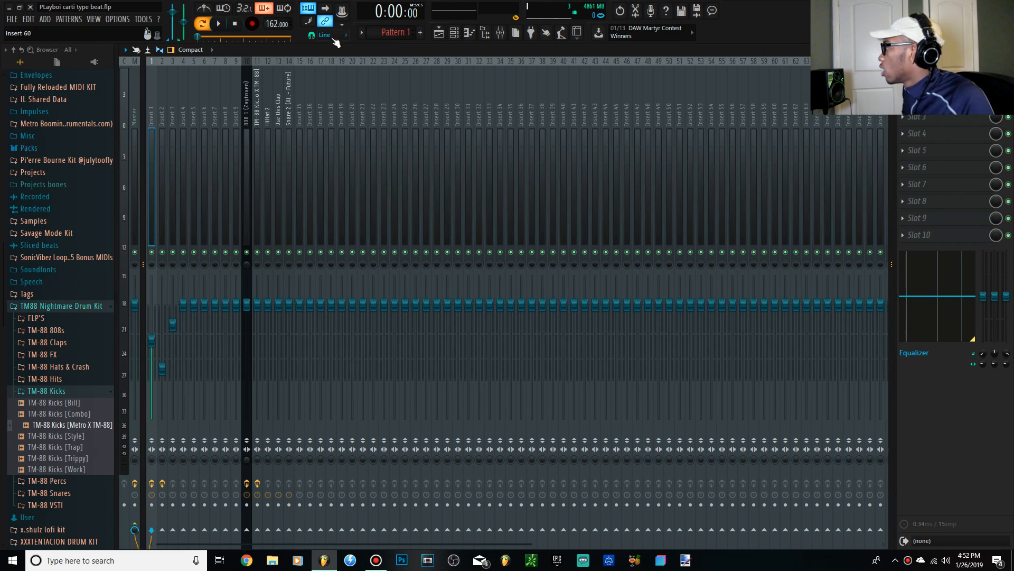
left_click(459, 32)
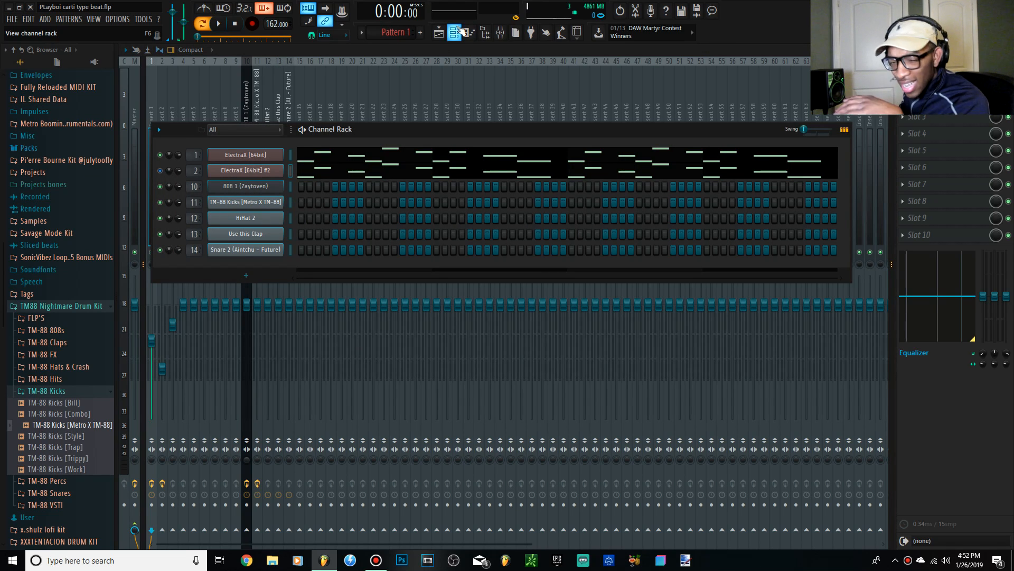
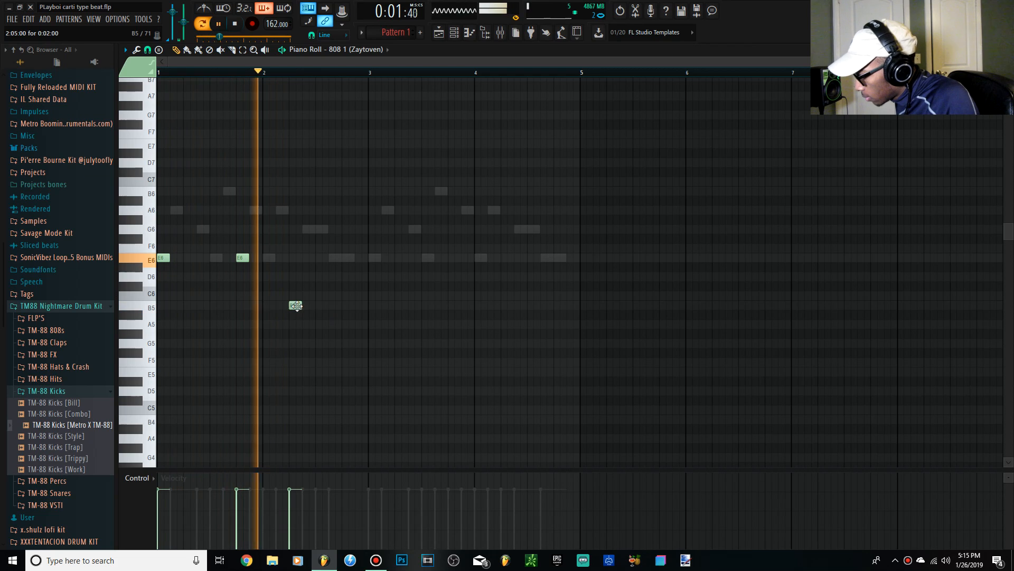
Add a second B5 to bar 2 of the 808 line, duplicate the two bars into bars 3 and 4, and play
left_click(334, 305)
left_click_drag(403, 335, 159, 182)
key("ctrl+b")
left_click_drag(373, 281, 376, 281)
left_click(376, 279, "ctrl")
right_click(510, 305)
left_click_drag(698, 386, 353, 206)
left_click(382, 252)
left_click_drag(599, 349, 374, 243)
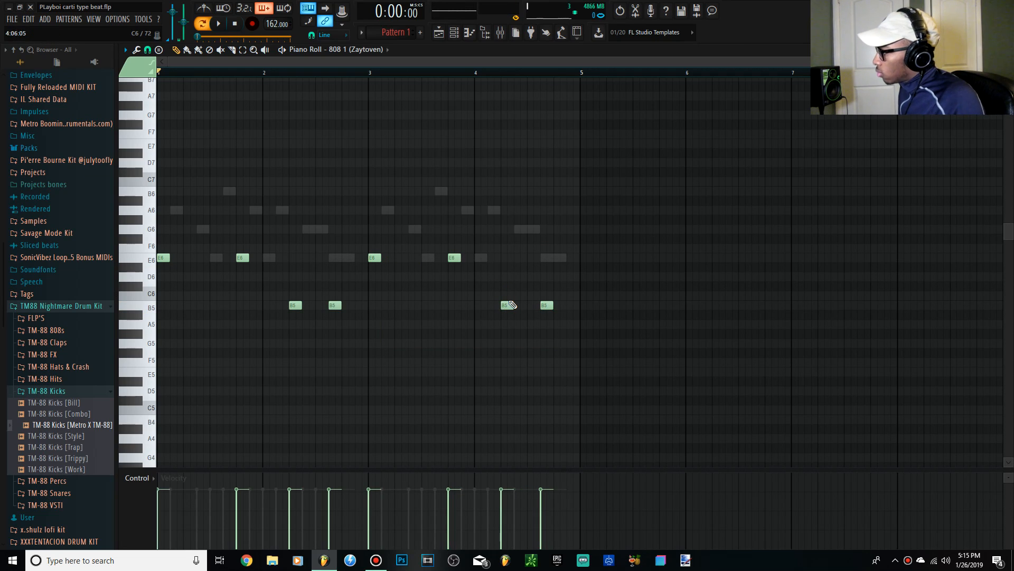
key("space")
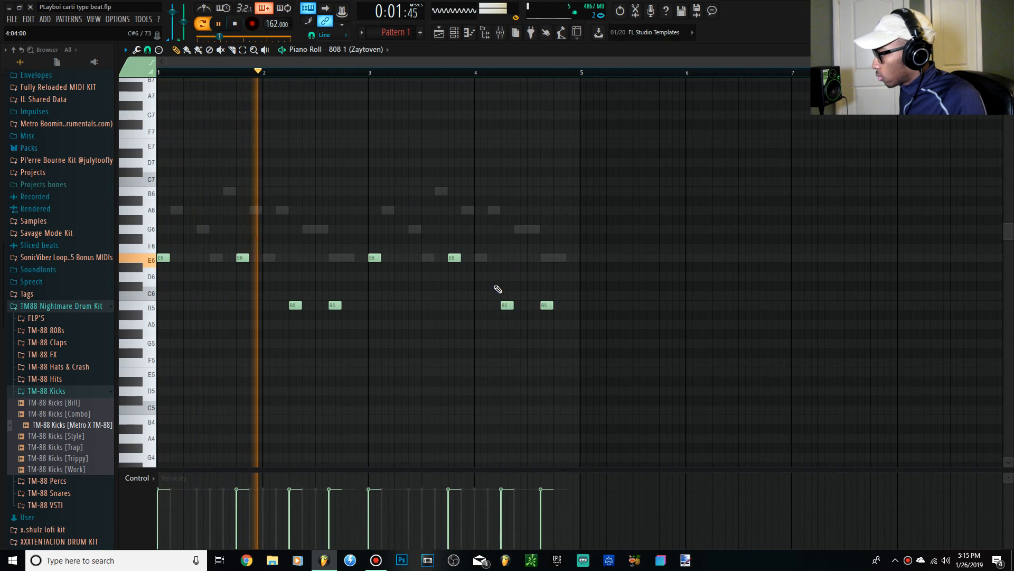
Insert an extra B5 in bar 3 of the 808 line and lower all its notes by one octave
key("space")
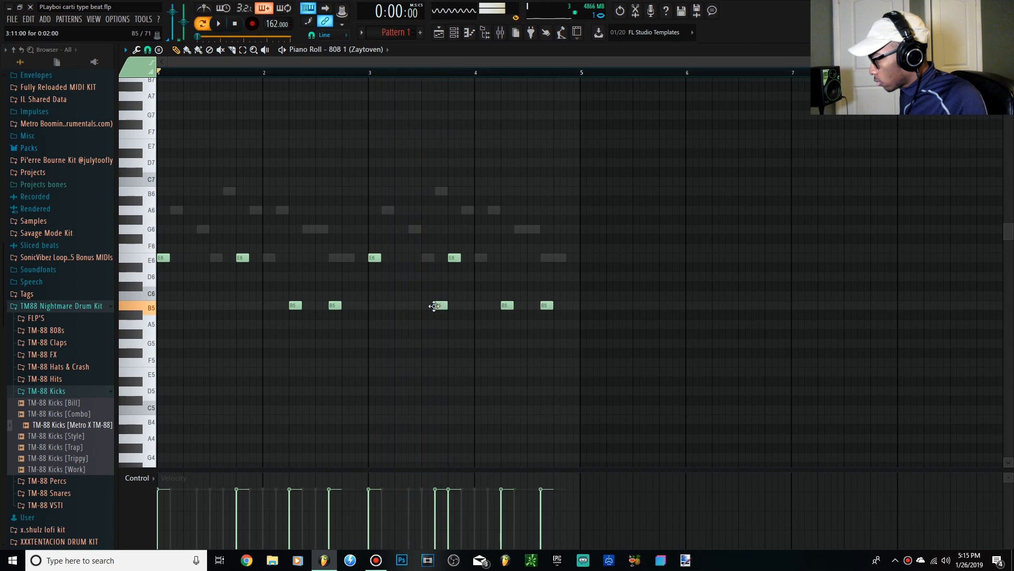
key("space")
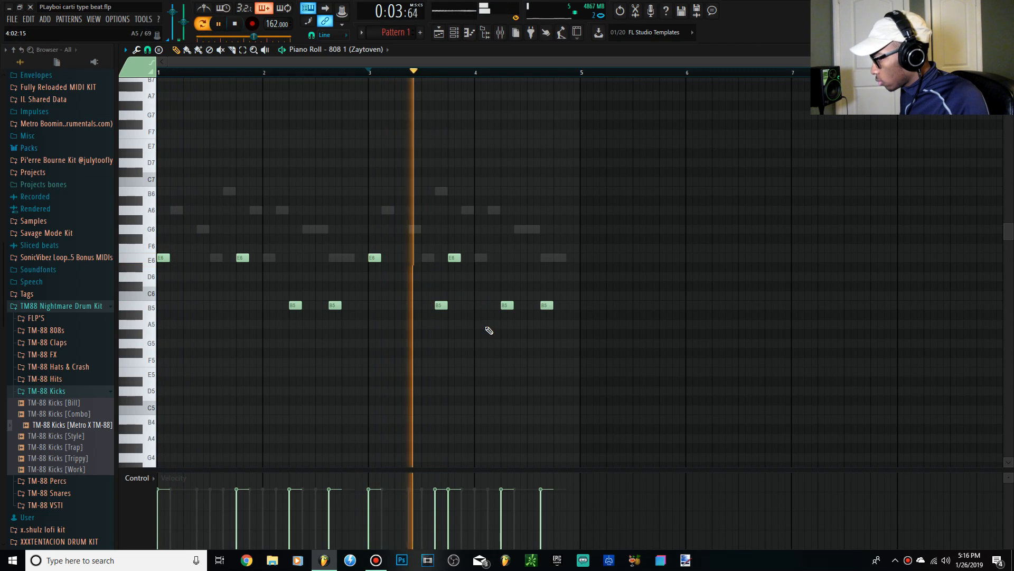
key("ctrl+a")
key("ctrl+Down")
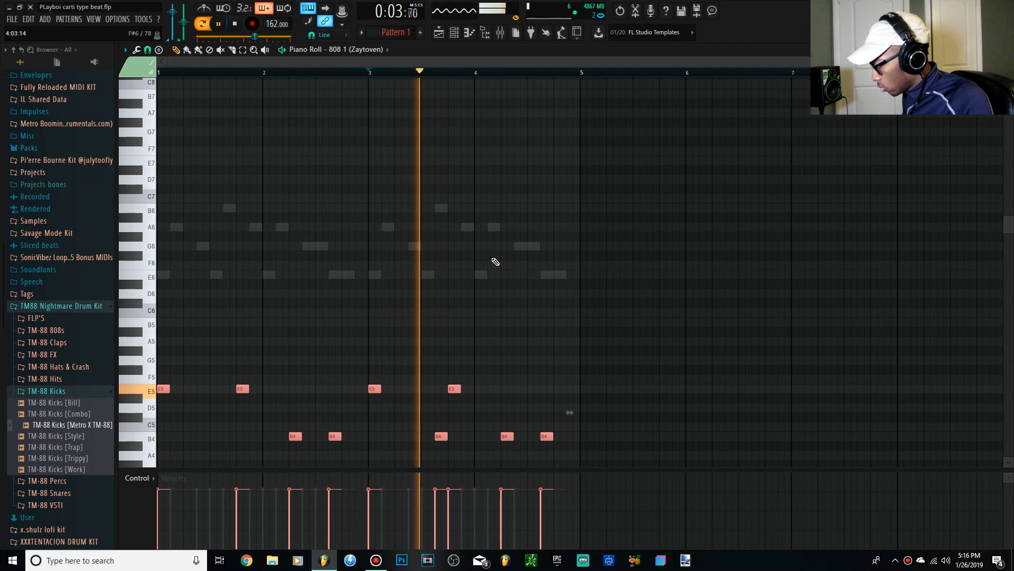
Raise the 808 note velocities to 100% and place TM-88 kicks on steps 1, 13 and 21
left_click(454, 33)
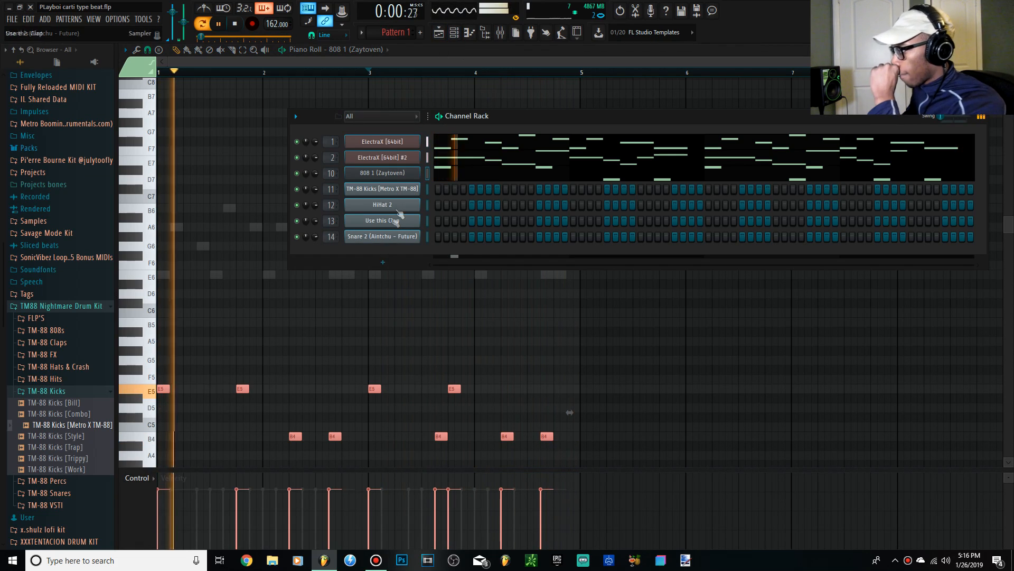
left_click(438, 189)
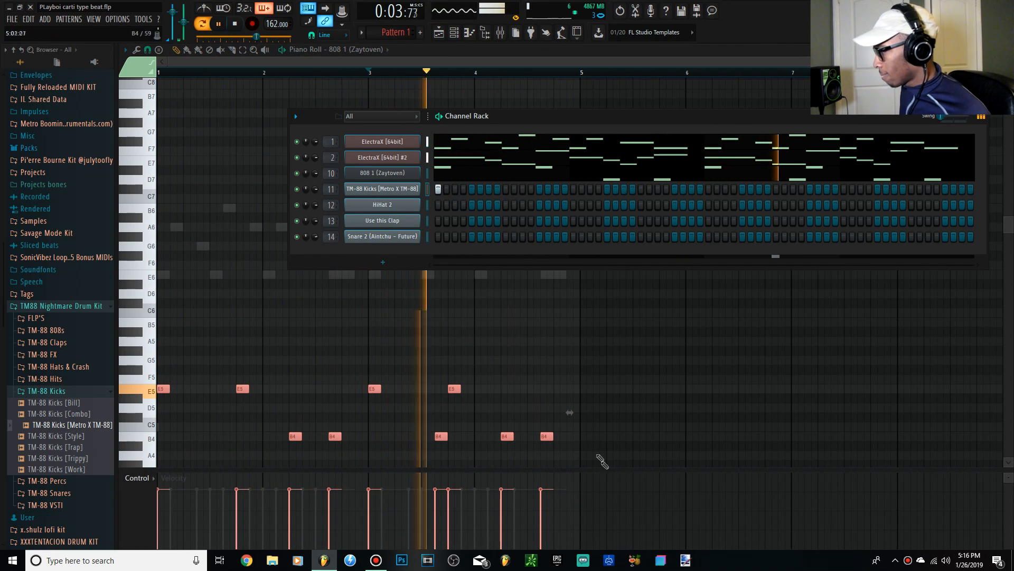
key("F6")
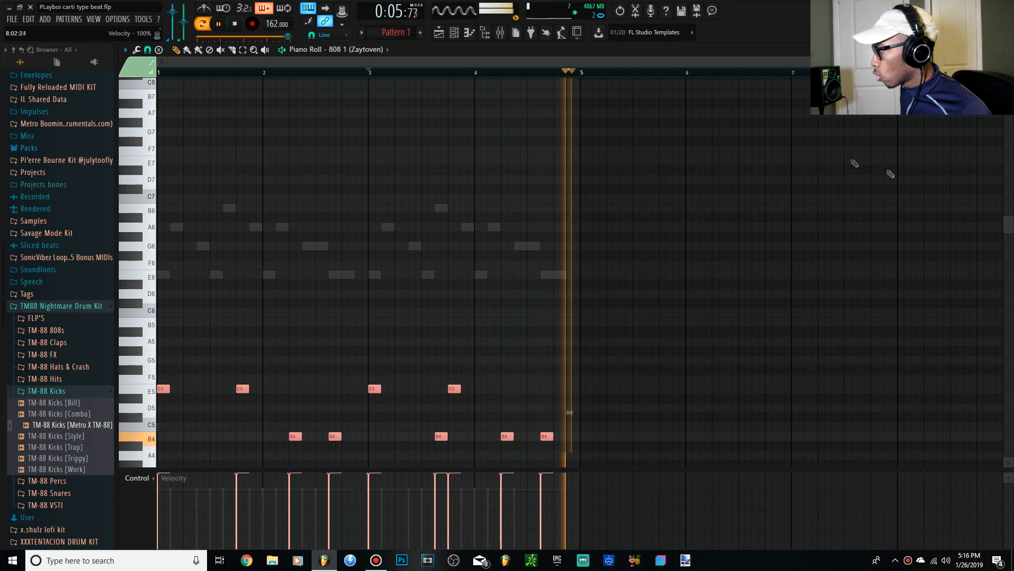
key("F6")
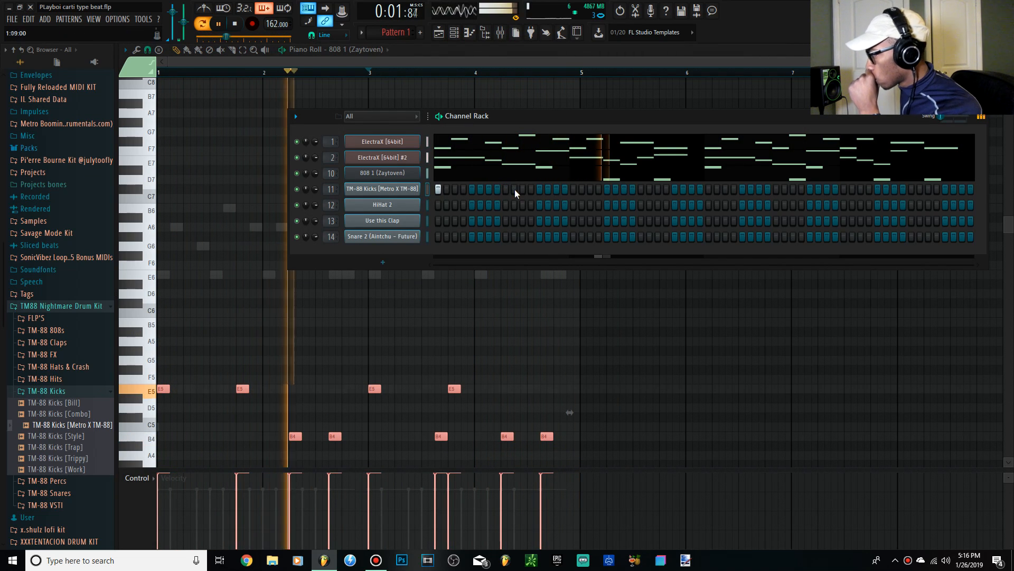
left_click(540, 188)
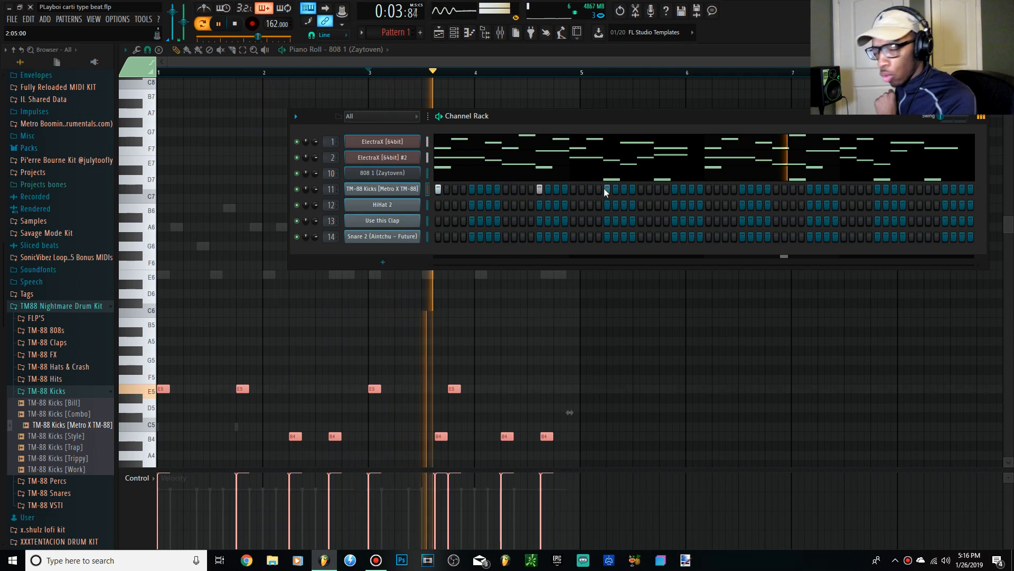
left_click(607, 189)
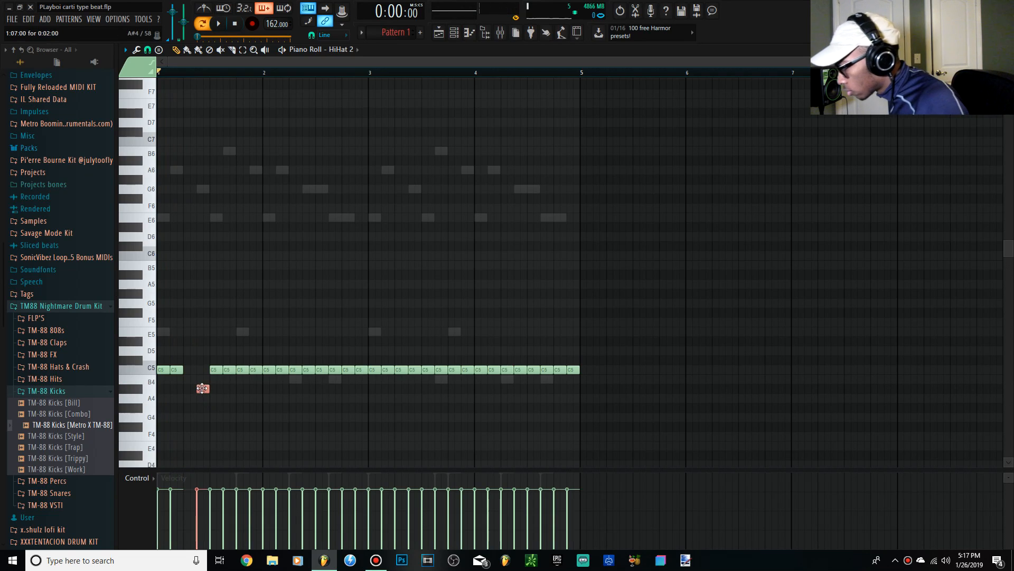
Chop the A#4 hi-hat hit in bar 1 into a four-note roll and thin out the C5 hits after it
key("alt+u")
left_click(601, 335)
right_click(240, 374)
right_click(234, 375)
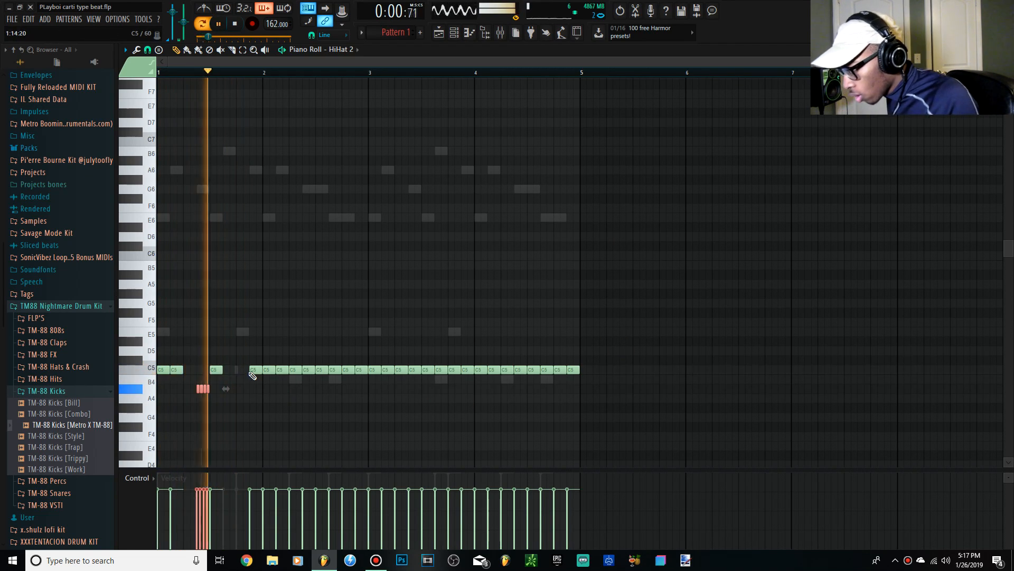
left_click_drag(231, 368, 234, 368)
key("space")
key("space")
Turn a bar 2 hi-hat hit into a three-note roll lowered to G#4 and delete the C5 hits around it
right_click(283, 369)
left_click_drag(296, 370, 296, 388)
scroll(297, 385, "up", 2)
scroll(297, 384, "up", 2)
right_click(331, 368)
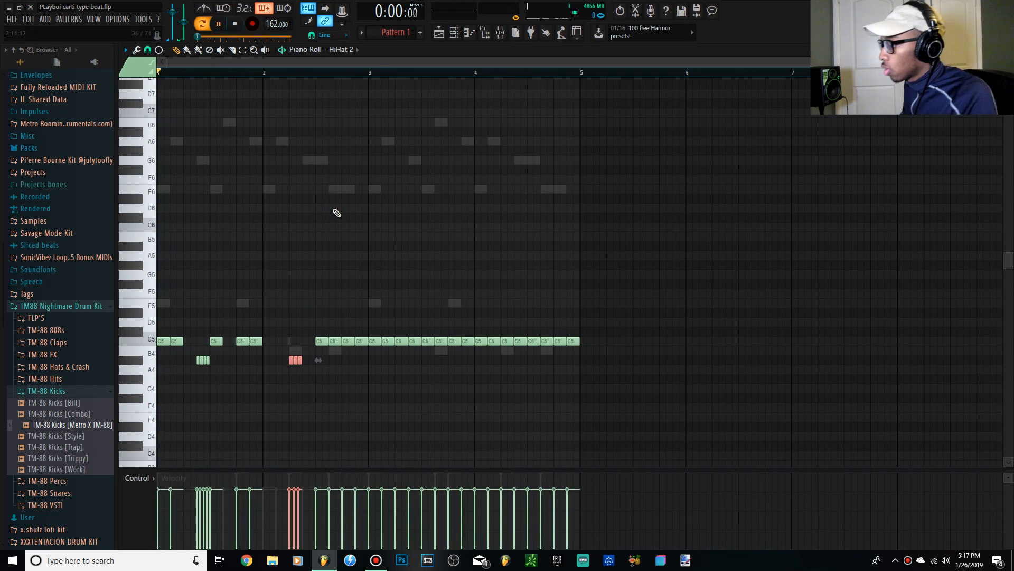
key("space")
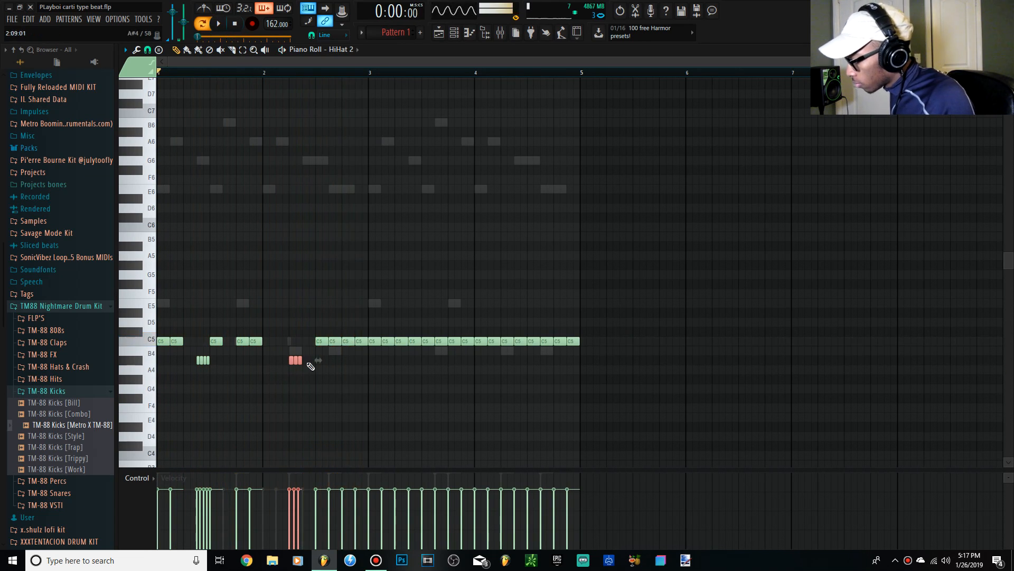
key("space")
left_click_drag(293, 361, 294, 380)
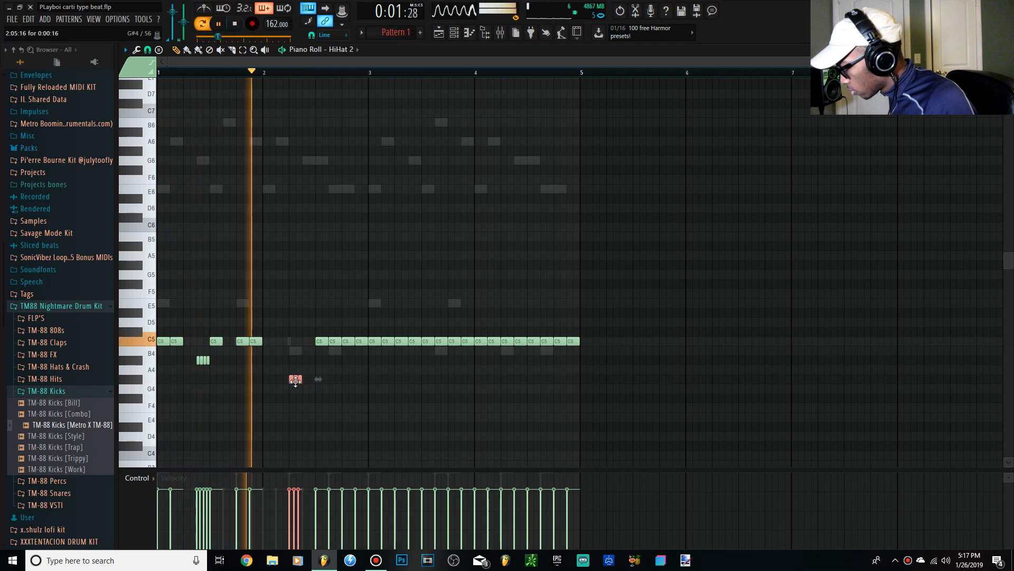
Delete further C5 hi-hat hits in bars 1 and 2 and shift one late bar 2 hit an eighth note earlier
right_click(330, 341)
right_click(177, 341)
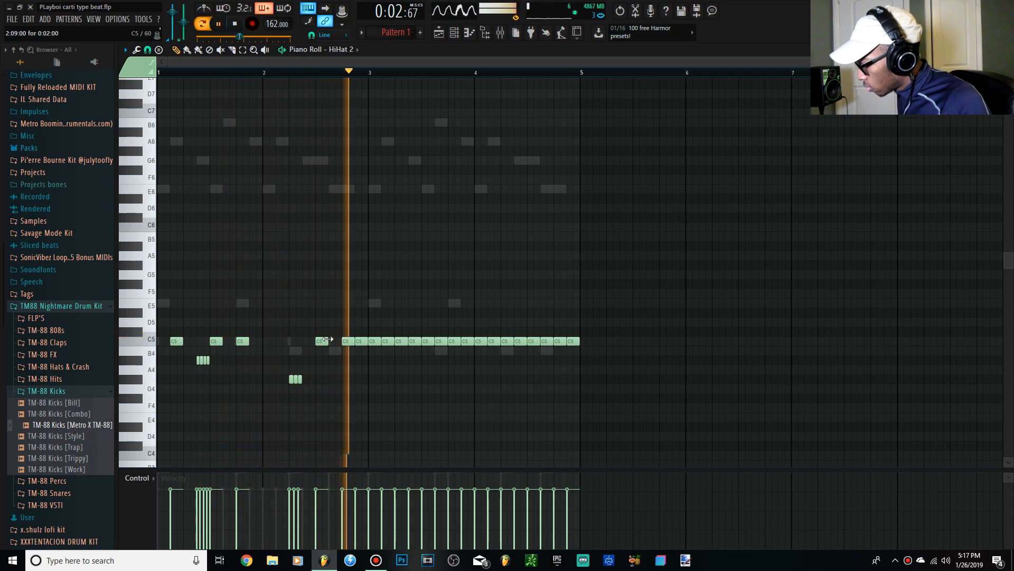
left_click_drag(346, 341, 334, 341)
right_click(359, 340)
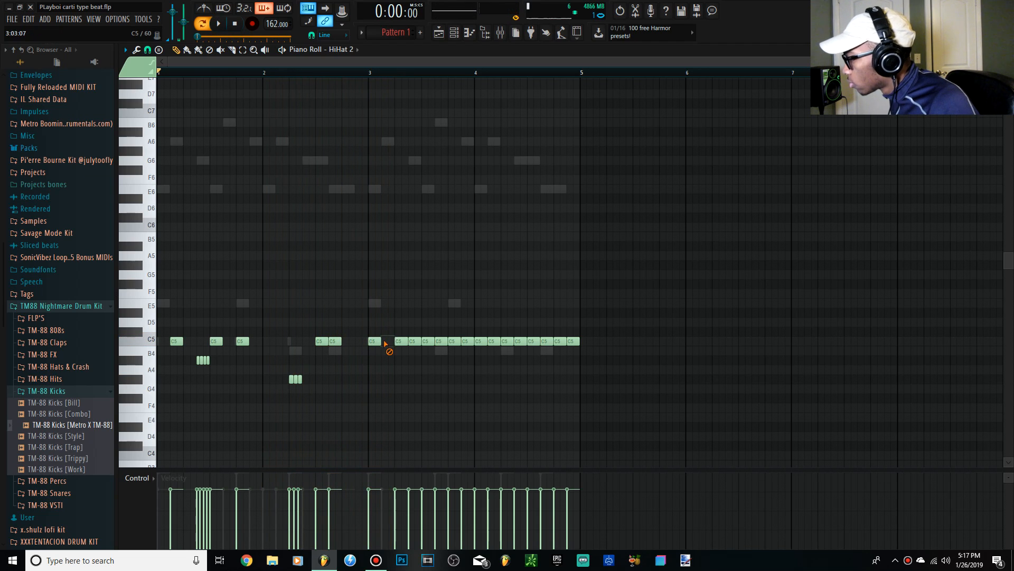
Create a tight four-note hi-hat roll on G#4 in bar 3 and play the pattern
left_click(402, 379, "ctrl")
scroll(406, 379, "up", 4)
key("ctrl+u")
left_click_drag(429, 379, 413, 379)
scroll(422, 376, "down", 4)
key("space")
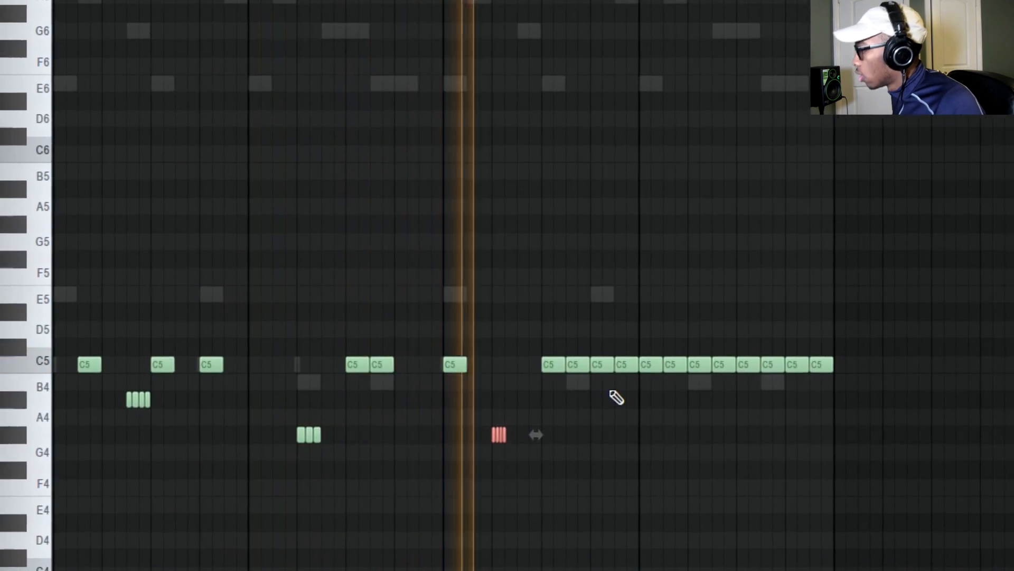
key("space")
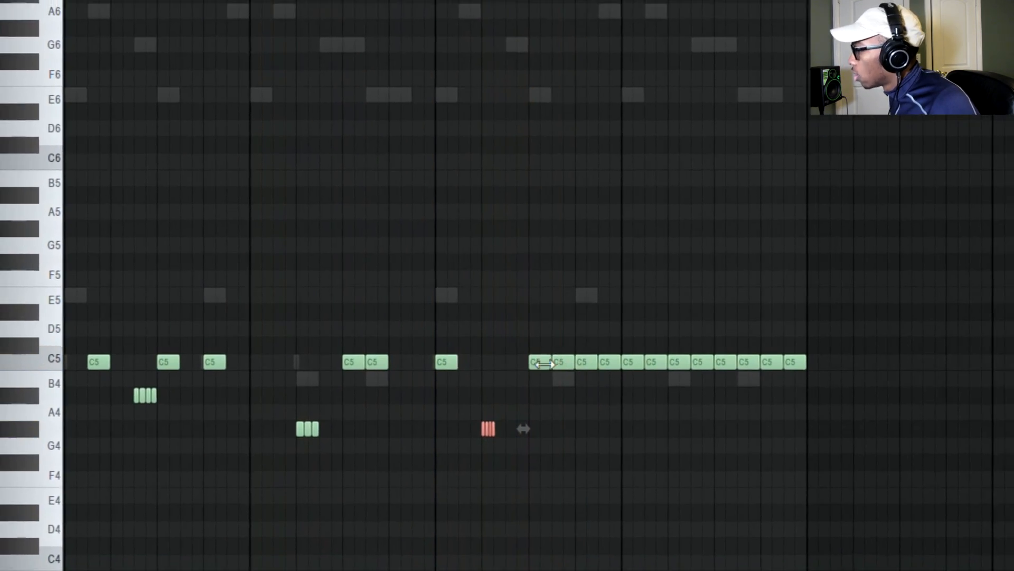
Delete the first C5 hit after the bar 3 roll and move the roll one eighth note later
right_click(554, 365)
key("ctrl+d")
key("space")
key("space")
scroll(475, 425, "up", 4)
left_click_drag(617, 436, 600, 414, "ctrl")
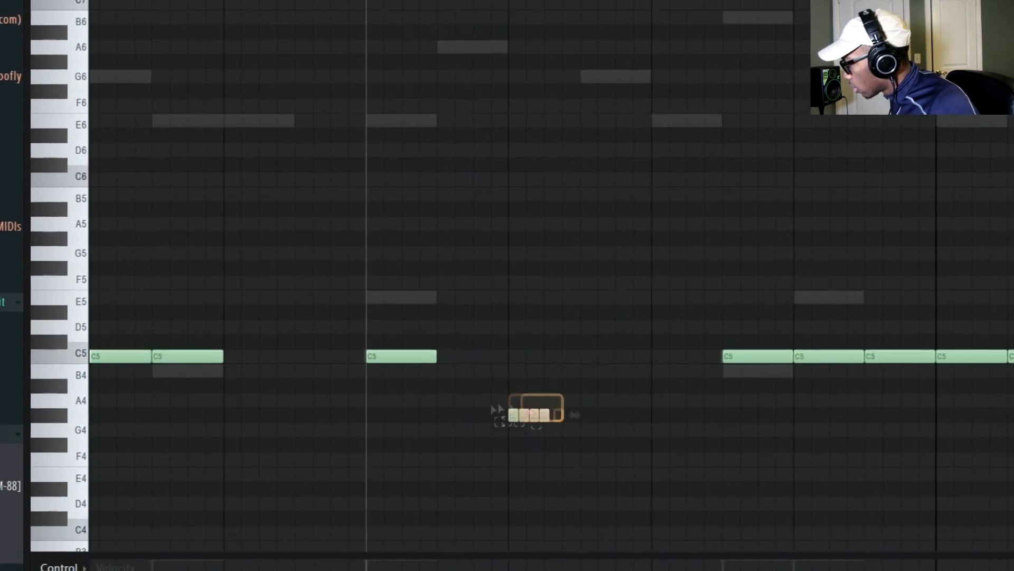
key("space")
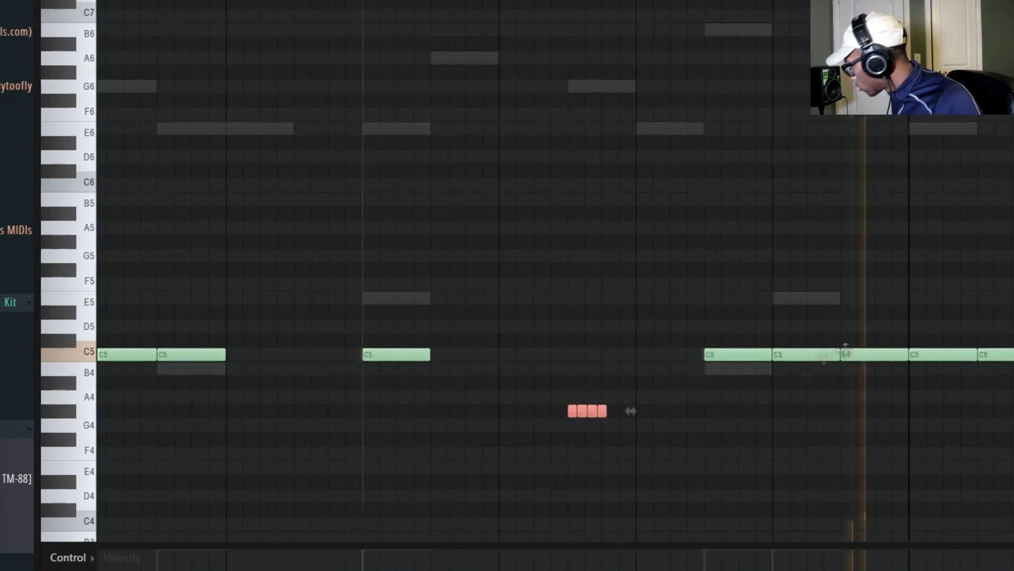
scroll(792, 379, "down", 4)
Lower the hi-hat hit at the start of bar 4 to G#4, delete the C5 hits on either side and play
right_click(573, 356)
key("space")
key("space")
left_click_drag(593, 356, 560, 405)
right_click(614, 356)
key("space")
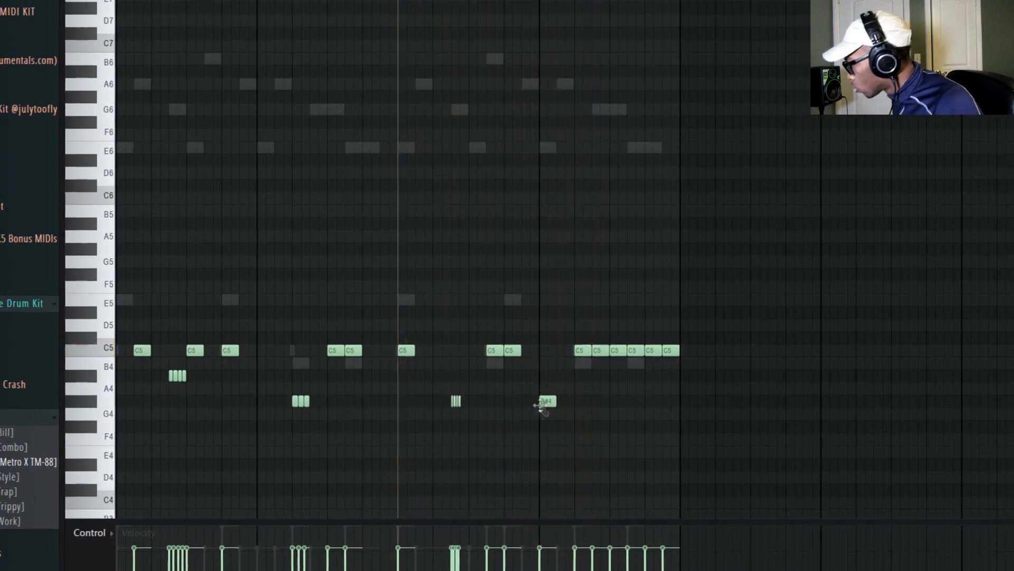
key("space")
Chop a C5 hi-hat hit in bar 4 into a short roll, delete two other C5 hits in that bar and stop playback
right_click(583, 350)
key("space")
key("space")
left_click(600, 350, "ctrl")
key("alt+u")
left_click(679, 340)
right_click(653, 351)
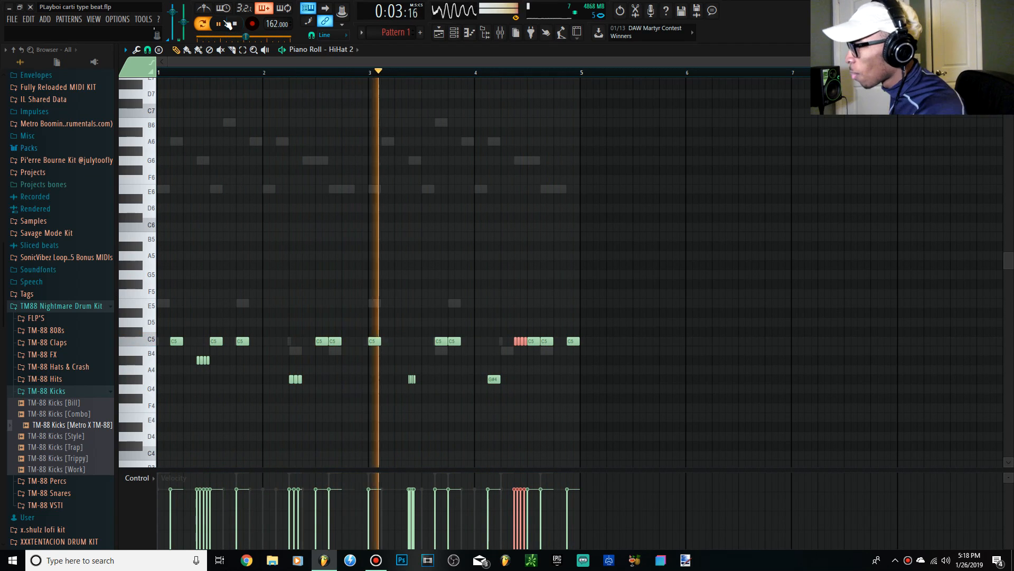
left_click(235, 24)
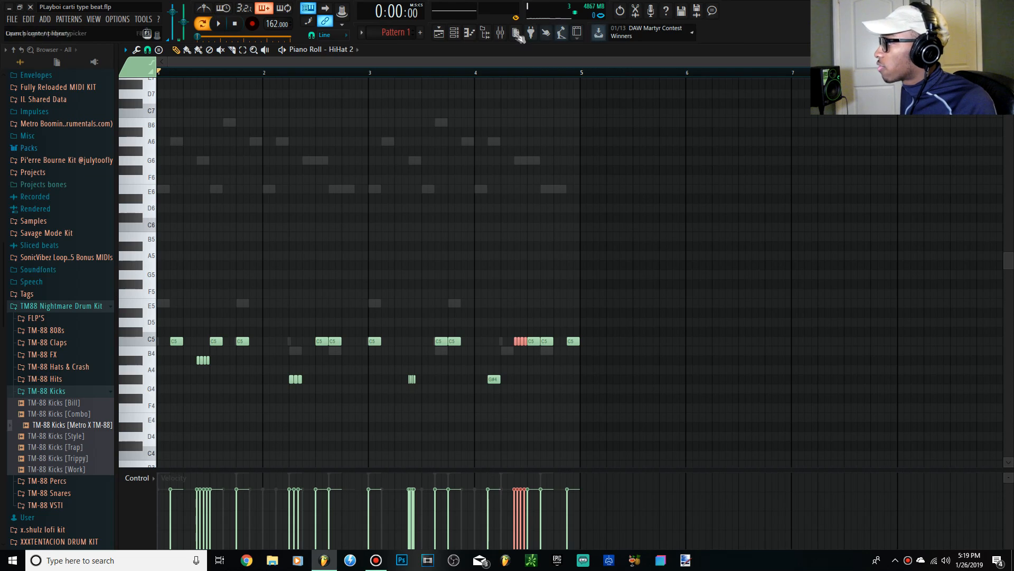
left_click(308, 6)
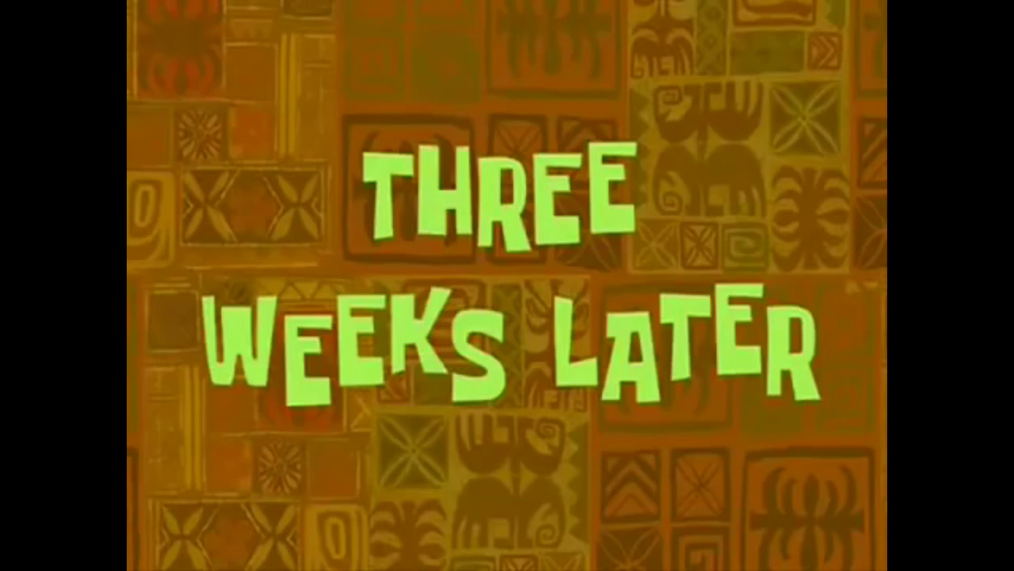